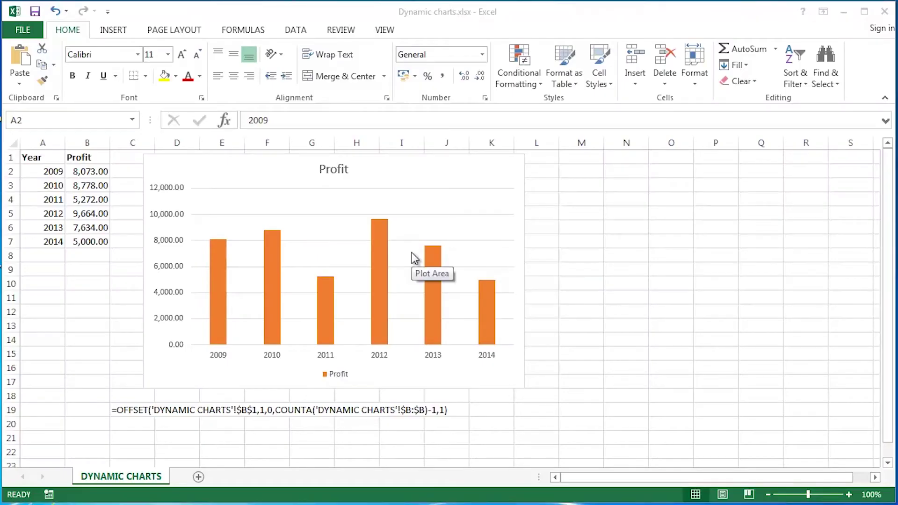
Add the year 2015 with a profit of 6500 in the first empty row of the table
{"action": "left_click", "coordinate": [461, 12]}
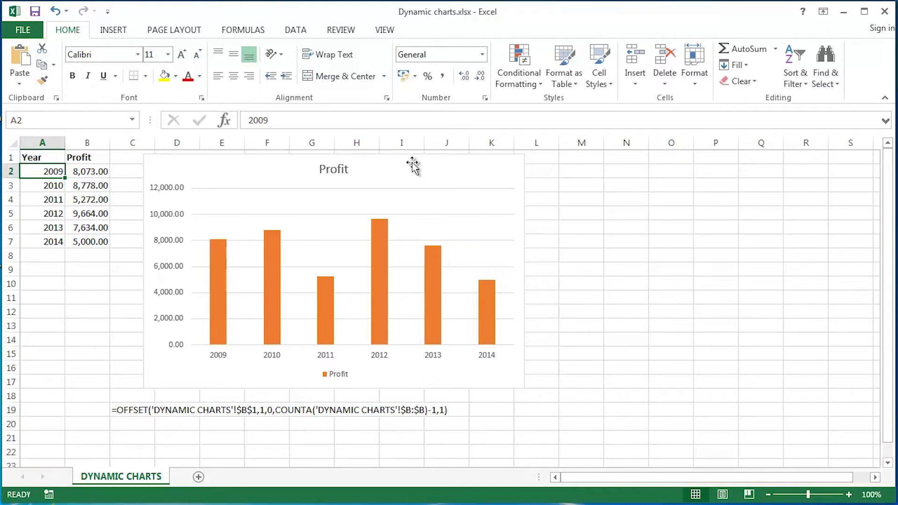
{"action": "left_click", "coordinate": [43, 255]}
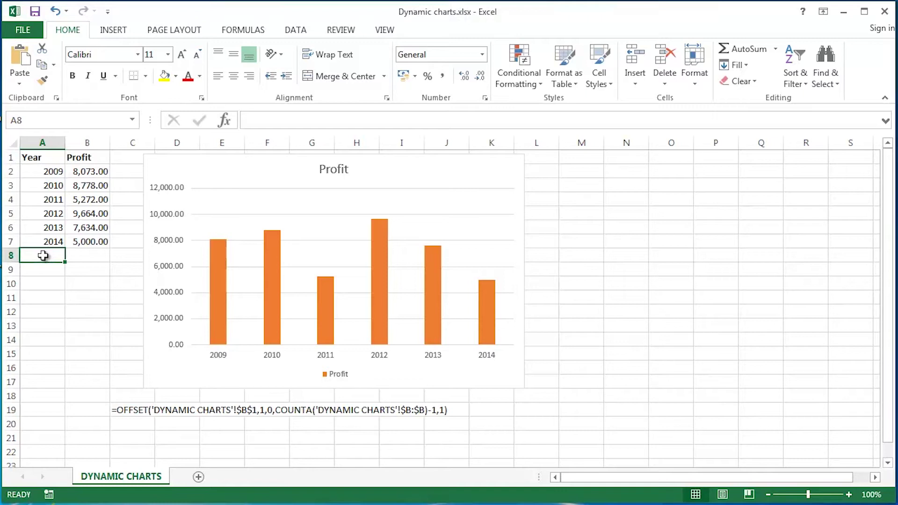
{"action": "type", "text": "2015"}
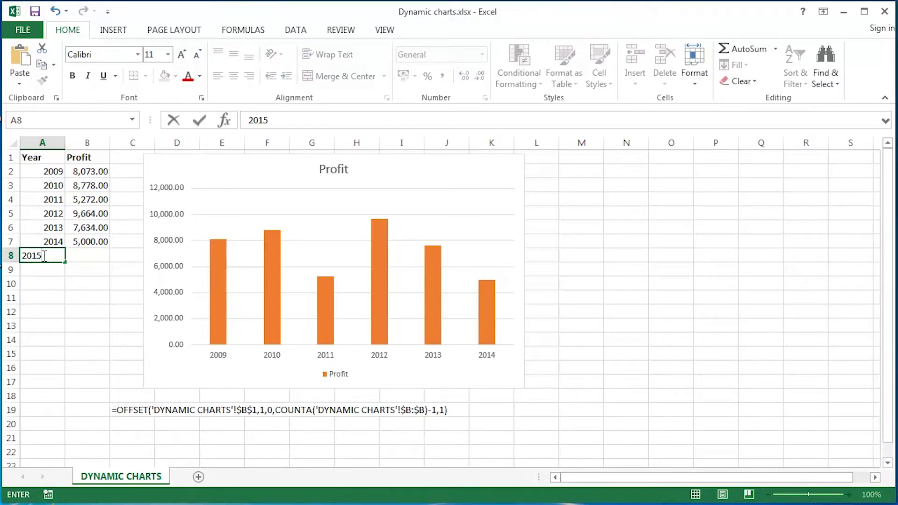
{"action": "key", "text": "Tab"}
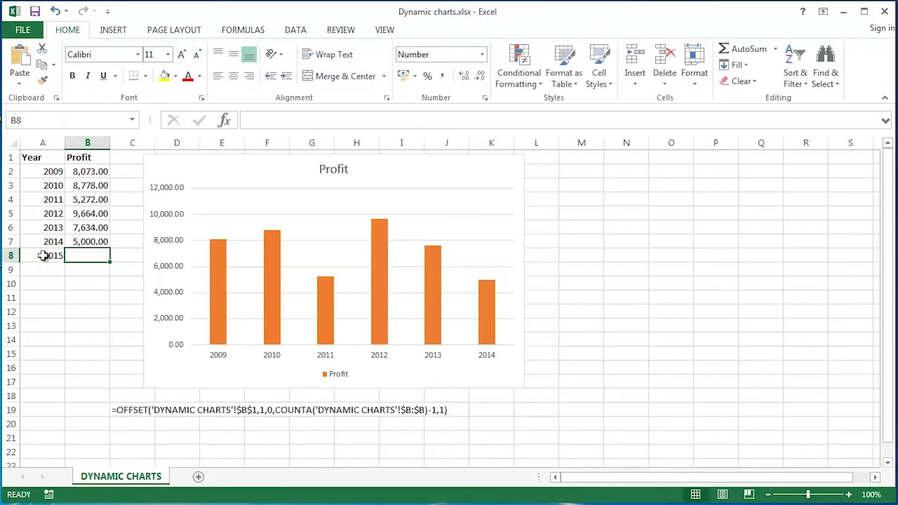
{"action": "type", "text": "6500"}
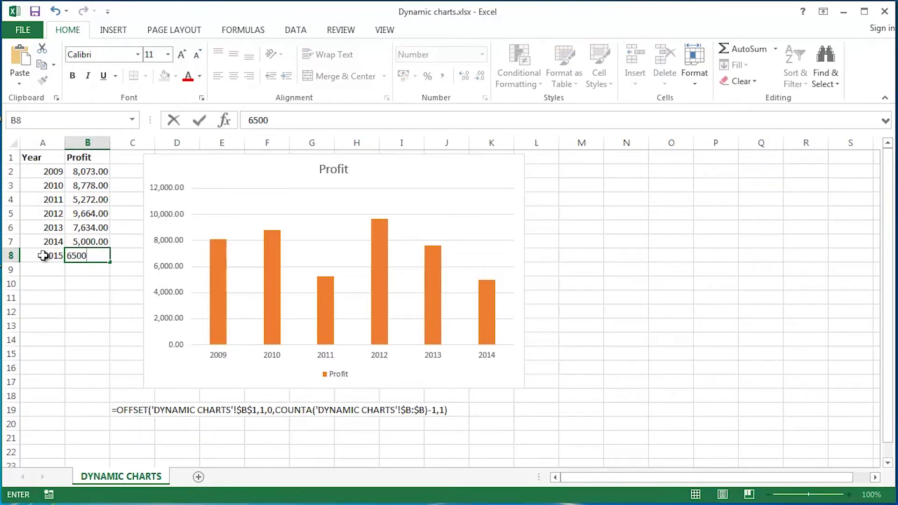
{"action": "key", "text": "Return"}
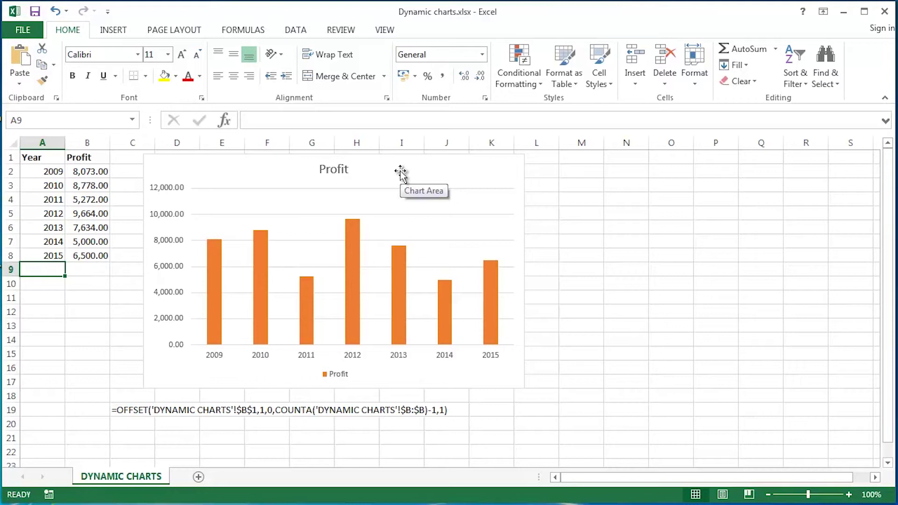
Move the Profit chart past column G to uncover the Go back this far cell, and highlight the rows from 2015 back to 2011
{"action": "left_click_drag", "start_coordinate": [401, 171], "coordinate": [613, 176]}
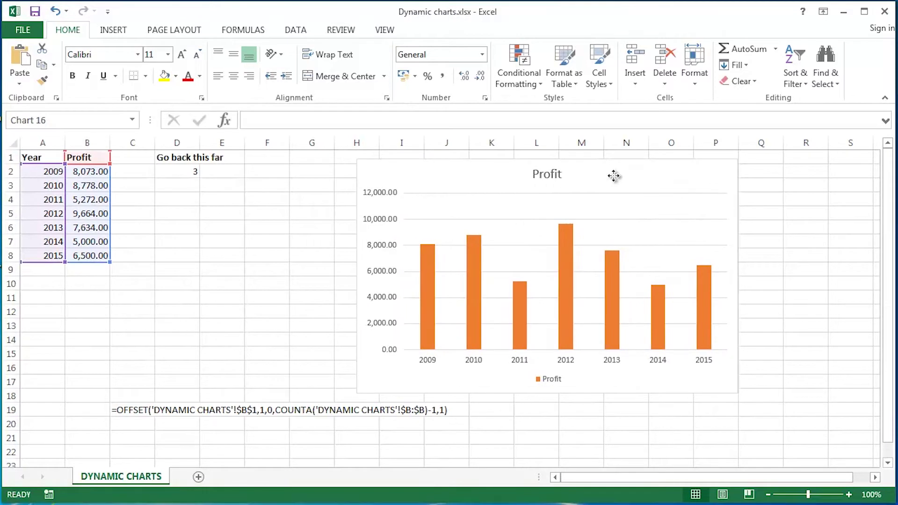
{"action": "left_click", "coordinate": [186, 173]}
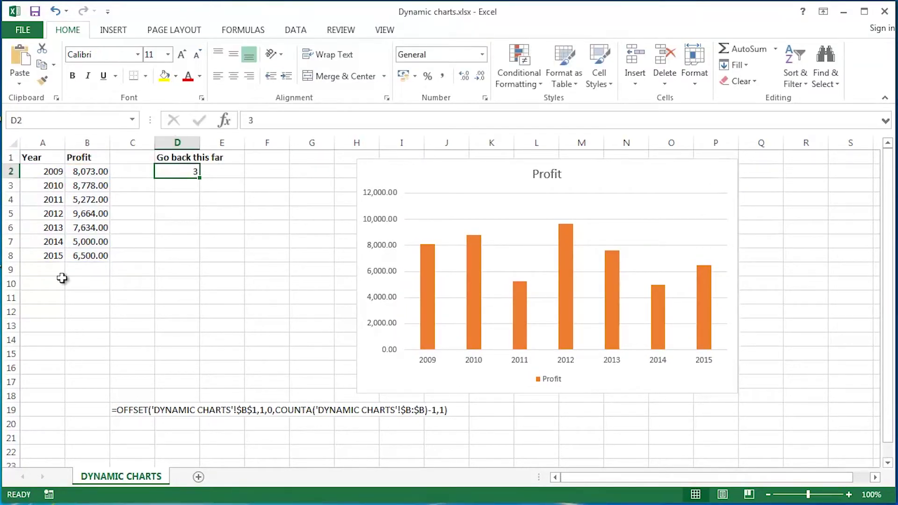
{"action": "left_click_drag", "start_coordinate": [53, 256], "coordinate": [96, 213]}
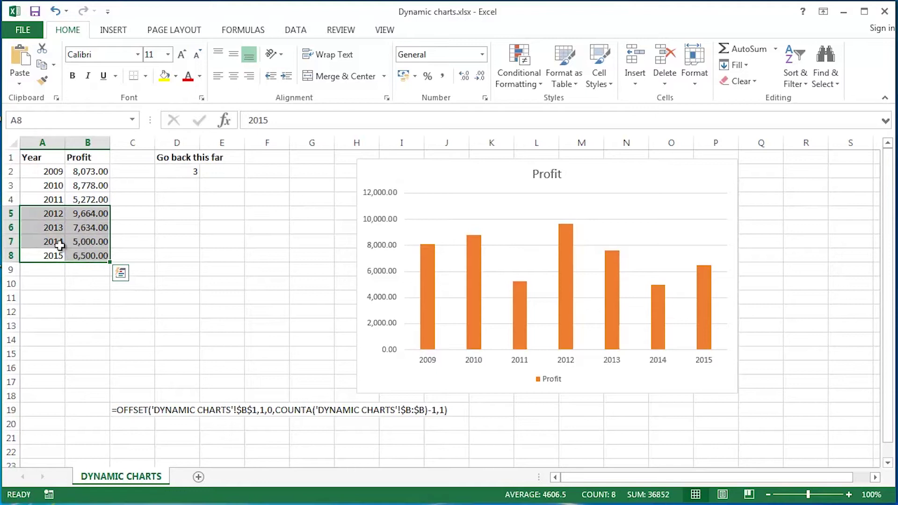
{"action": "left_click_drag", "start_coordinate": [54, 254], "coordinate": [96, 200]}
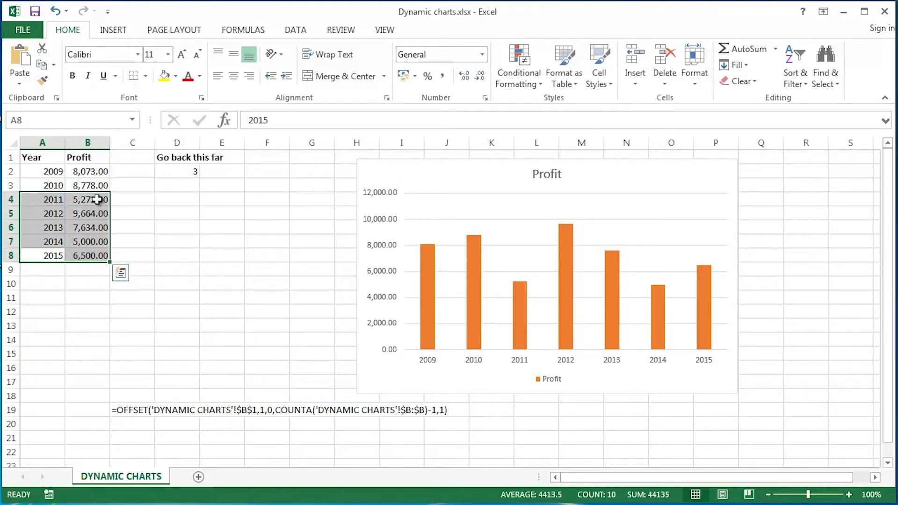
Set the Go back this far value in D2 to 6 and move the Profit chart back so it starts near column F
{"action": "left_click", "coordinate": [184, 171]}
{"action": "type", "text": "4"}
{"action": "key", "text": "ctrl+Return"}
{"action": "type", "text": "6"}
{"action": "key", "text": "Return"}
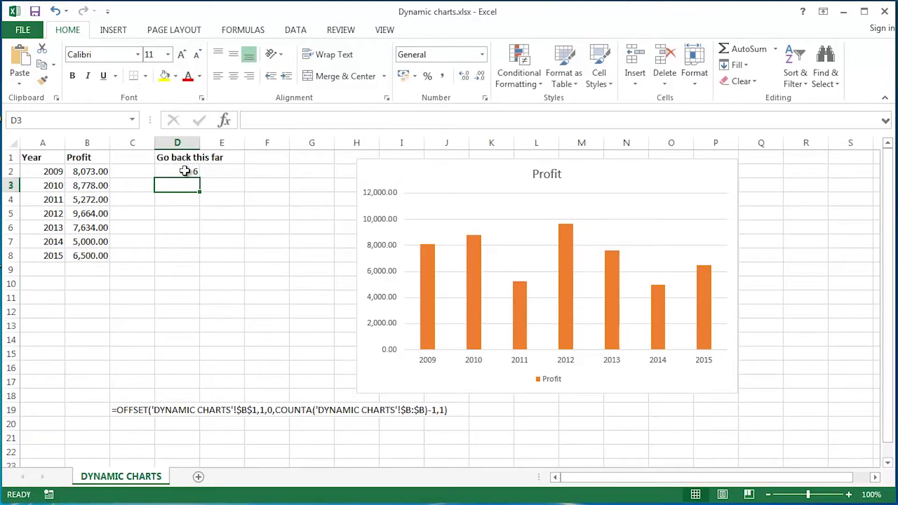
{"action": "left_click_drag", "start_coordinate": [421, 180], "coordinate": [328, 174]}
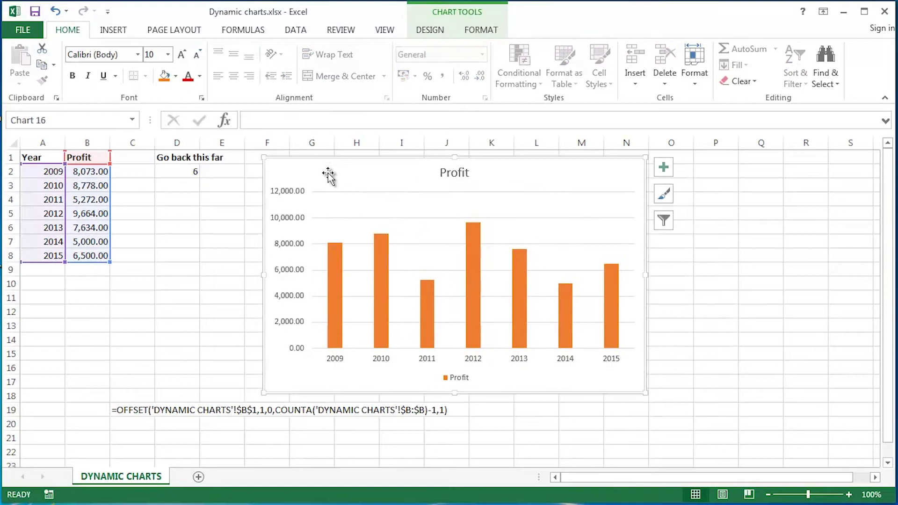
Examine the Go back this far cell and the 2015 and 2014 rows at the end of the table
{"action": "left_click", "coordinate": [177, 173]}
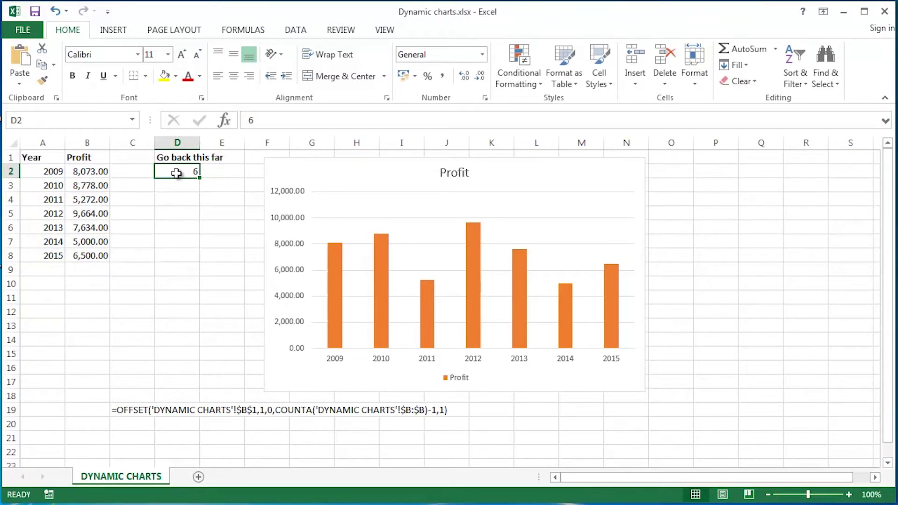
{"action": "left_click_drag", "start_coordinate": [47, 256], "coordinate": [81, 254]}
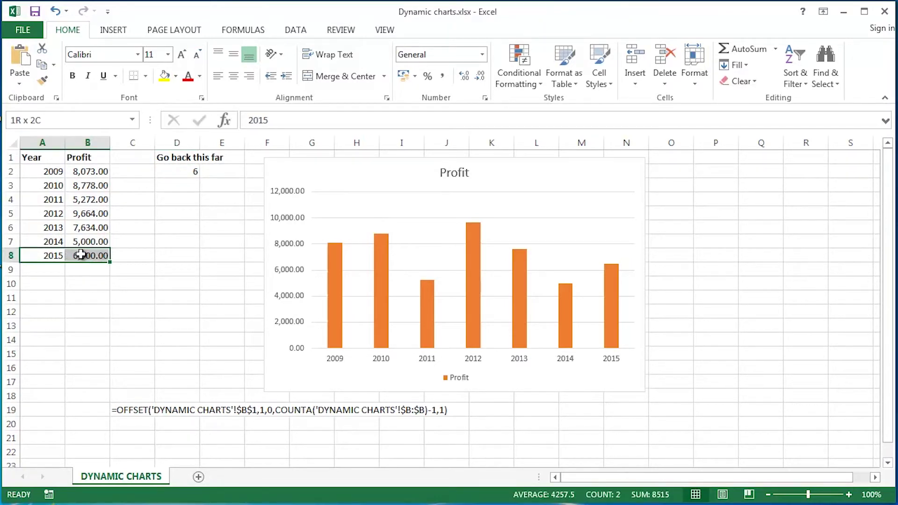
{"action": "mouse_move", "coordinate": [81, 255]}
{"action": "left_mouse_down"}
{"action": "mouse_move", "coordinate": [81, 211]}
{"action": "mouse_move", "coordinate": [75, 239]}
{"action": "left_mouse_up"}
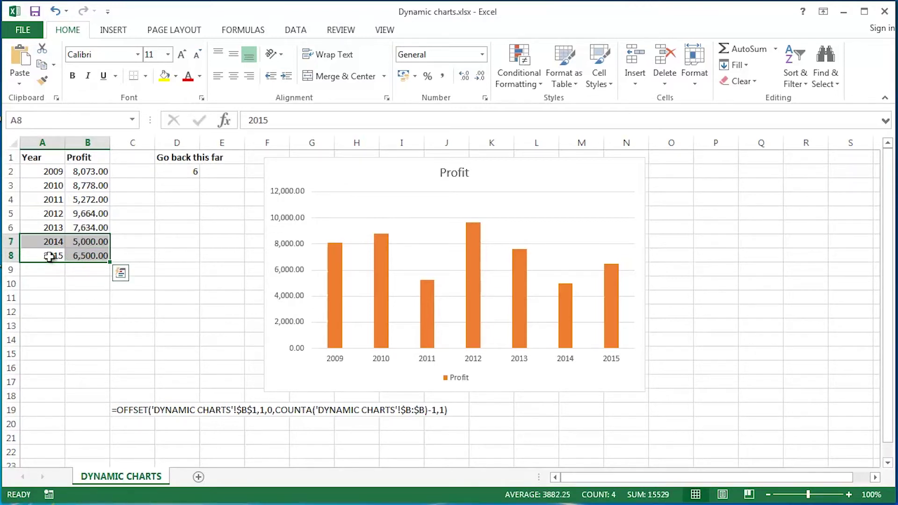
{"action": "left_click", "coordinate": [50, 254]}
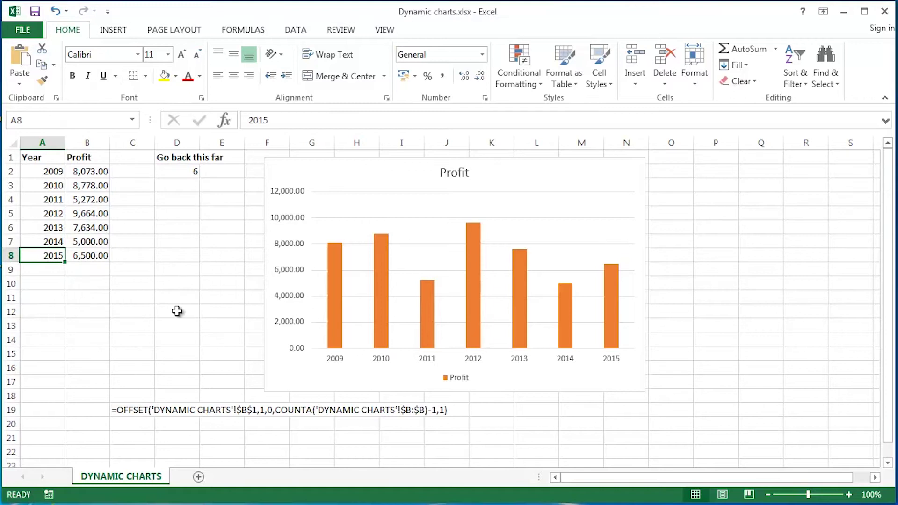
Examine the OFFSET formula noted in C19 up close, restore the 100% zoom, and review the existing defined names
{"action": "scroll", "coordinate": [194, 287], "scroll_direction": "up", "scroll_amount": 4}
{"action": "scroll", "coordinate": [202, 282], "scroll_direction": "down", "scroll_amount": 4}
{"action": "left_click", "coordinate": [225, 236]}
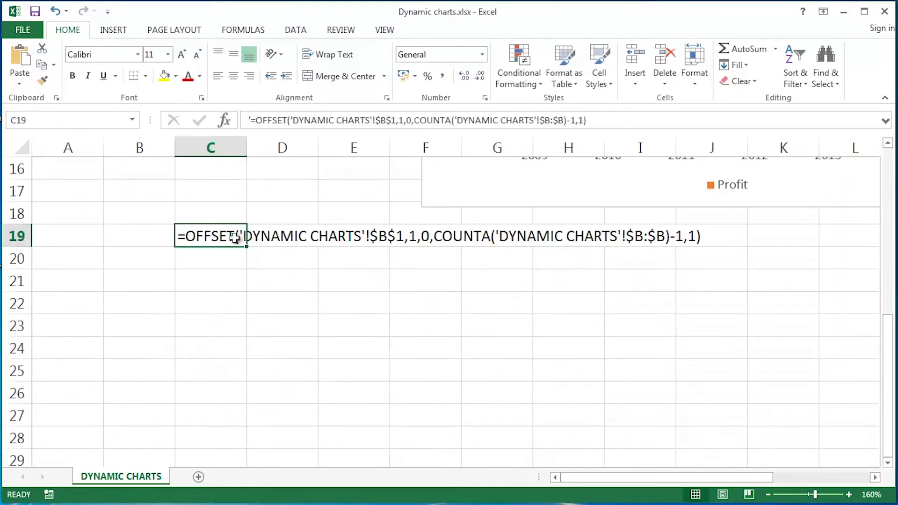
{"action": "double_click", "coordinate": [228, 236]}
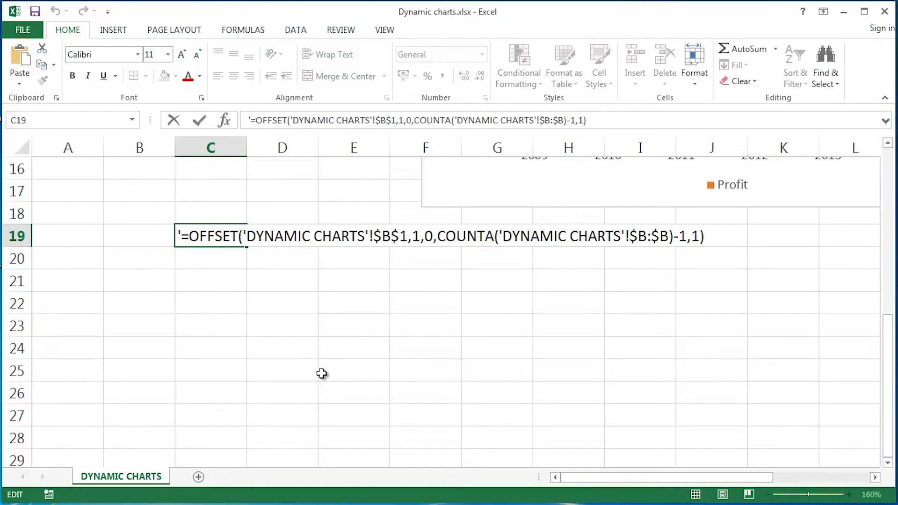
{"action": "key", "text": "Escape"}
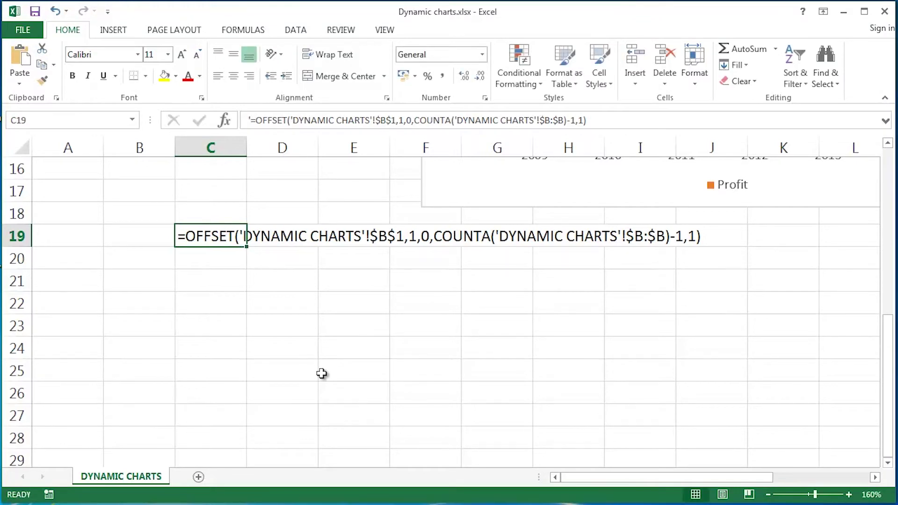
{"action": "key", "text": "ctrl+Home"}
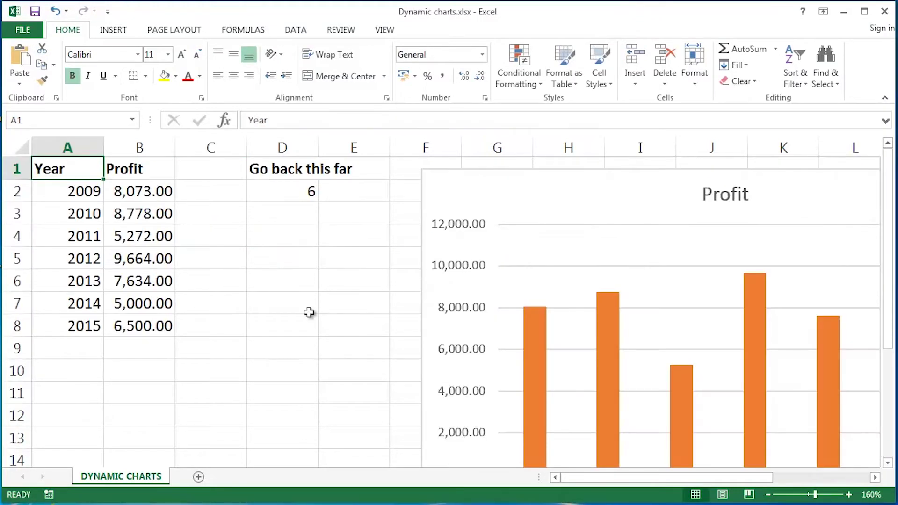
{"action": "left_click", "coordinate": [385, 31]}
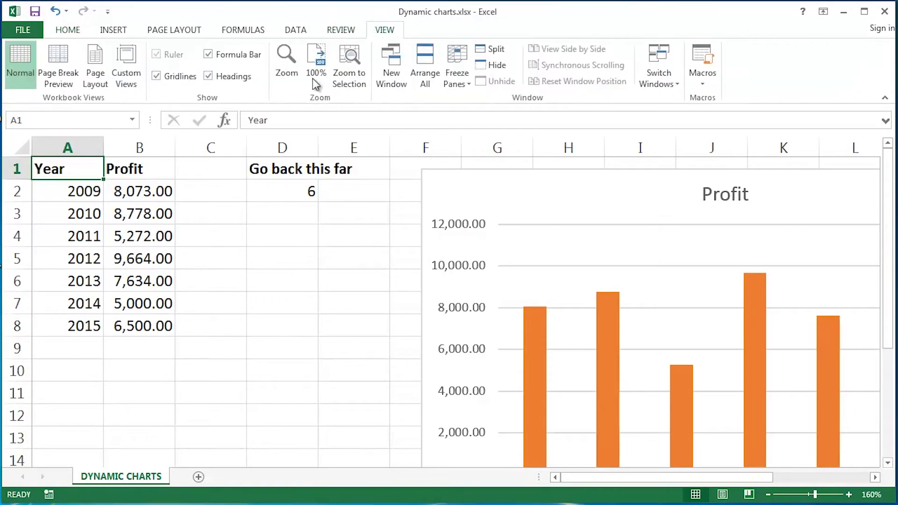
{"action": "left_click", "coordinate": [316, 60]}
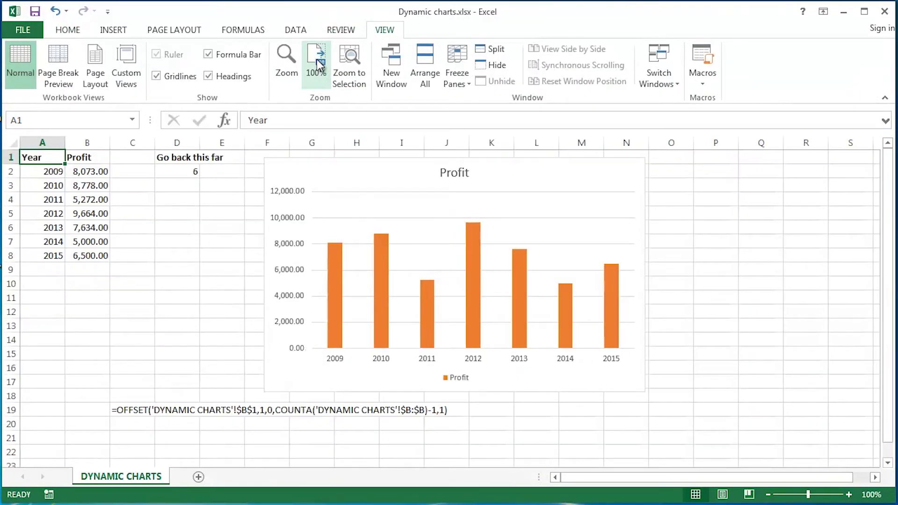
{"action": "key", "text": "ctrl+F3"}
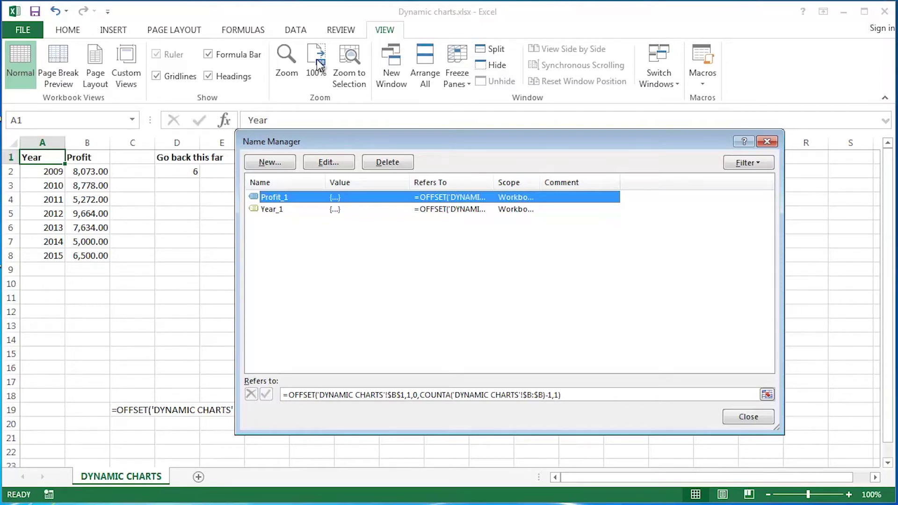
{"action": "left_click", "coordinate": [765, 142]}
Name the year values in A2:A8 Year_2
{"action": "left_click_drag", "start_coordinate": [44, 172], "coordinate": [45, 255]}
{"action": "left_click", "coordinate": [65, 29]}
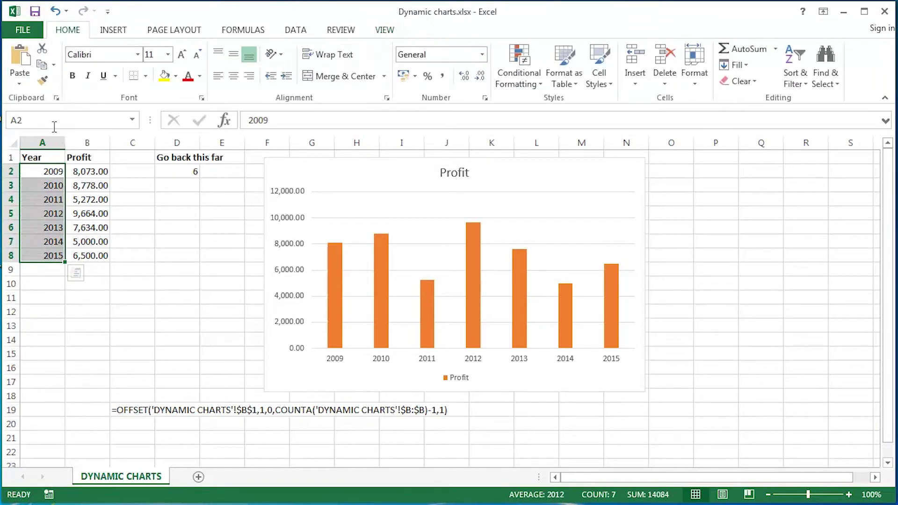
{"action": "left_click", "coordinate": [41, 121]}
{"action": "type", "text": "Year_2"}
{"action": "key", "text": "Return"}
Name the profit values in B2:B8 Profit_2
{"action": "key", "text": "Right"}
{"action": "key", "text": "ctrl+shift+Down"}
{"action": "left_click", "coordinate": [41, 120]}
{"action": "type", "text": "Profit_2"}
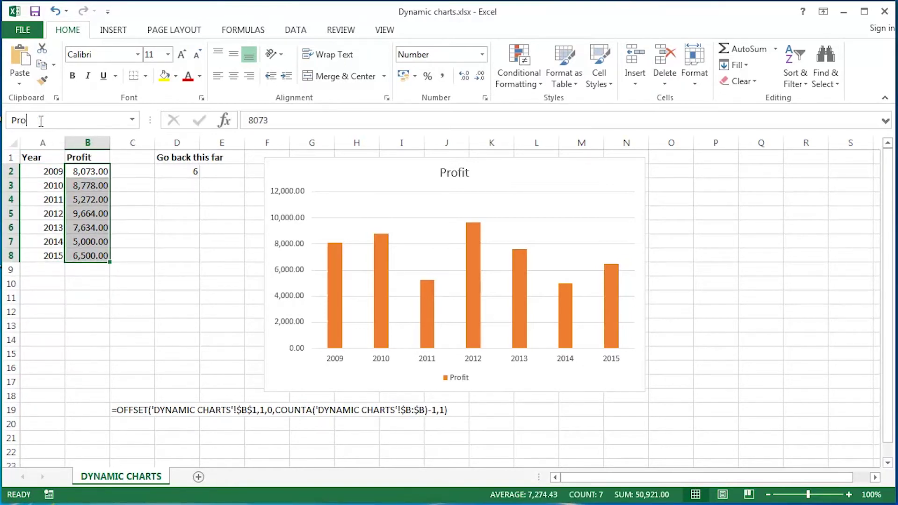
{"action": "key", "text": "Return"}
Make the name Profit_2 refer to Profit_1's formula, =OFFSET('DYNAMIC CHARTS'!$B$1,1,0,COUNTA('DYNAMIC CHARTS'!$B:$B)-1,1), and save the reference
{"action": "key", "text": "ctrl+F3"}
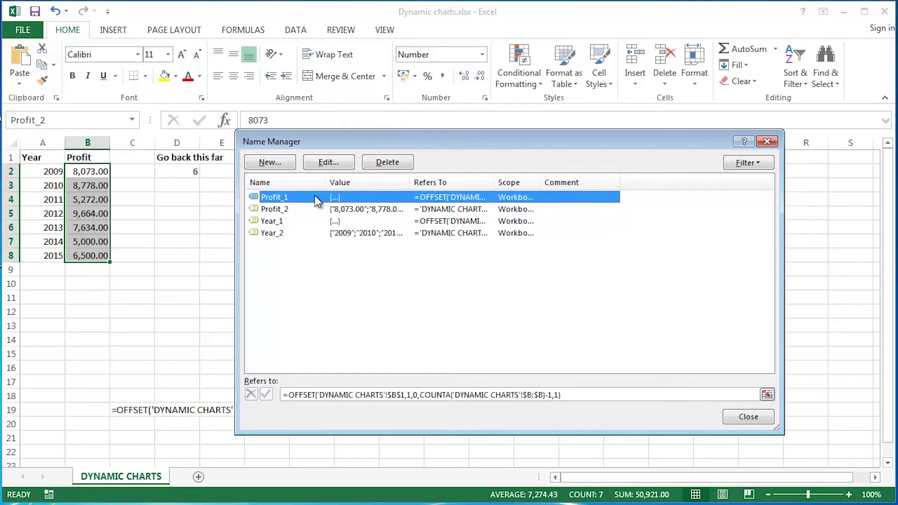
{"action": "key", "text": "Tab"}
{"action": "key", "text": "F2"}
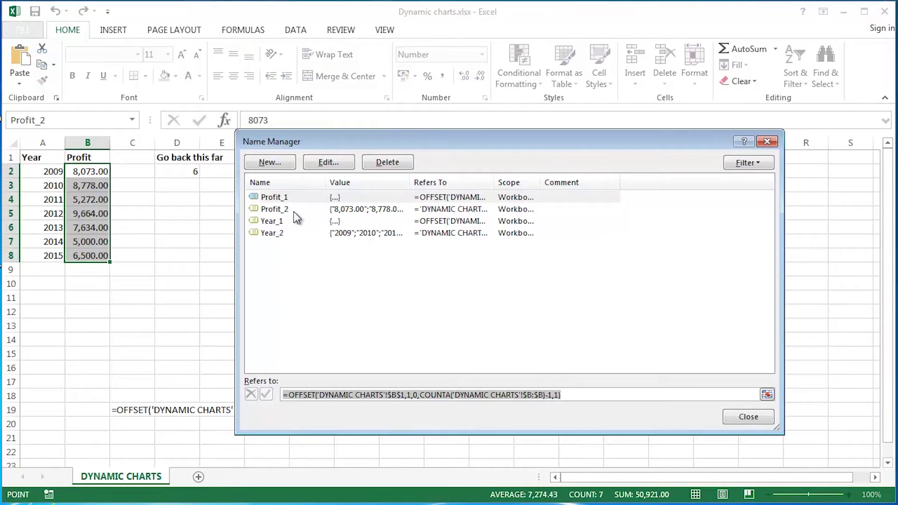
{"action": "left_click", "coordinate": [294, 210]}
{"action": "key", "text": "Tab"}
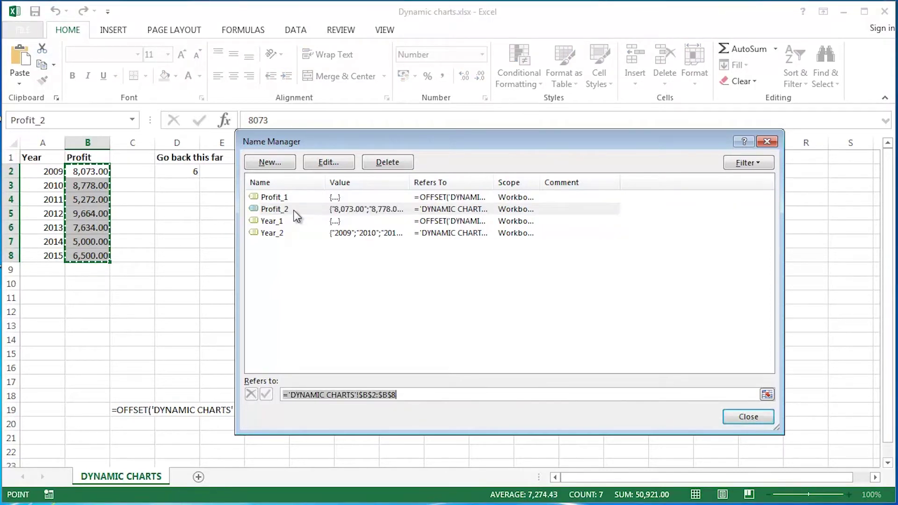
{"action": "type", "text": "=OFFSET('DYNAMIC CHARTS'!$B$1,1,0,COUNTA('DYNAMIC CHARTS'!$B:$B)-1,1)"}
{"action": "key", "text": "F2"}
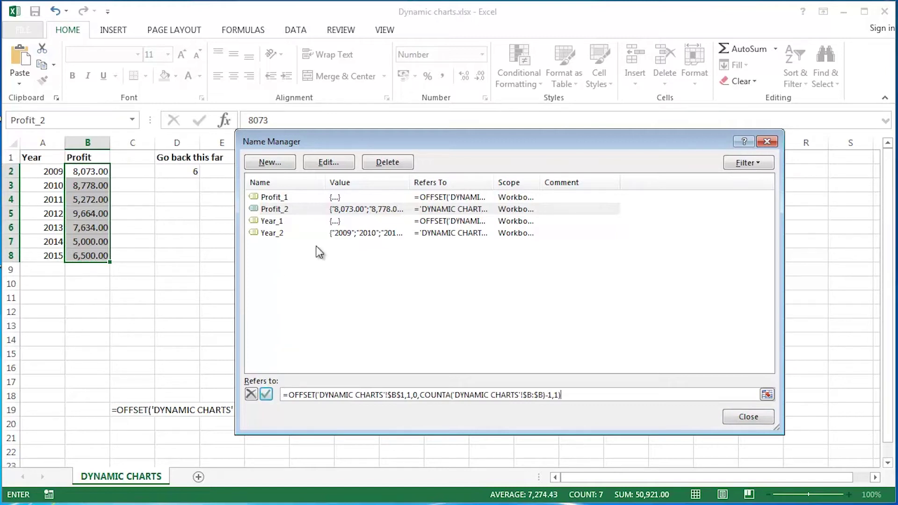
{"action": "left_click", "coordinate": [297, 222]}
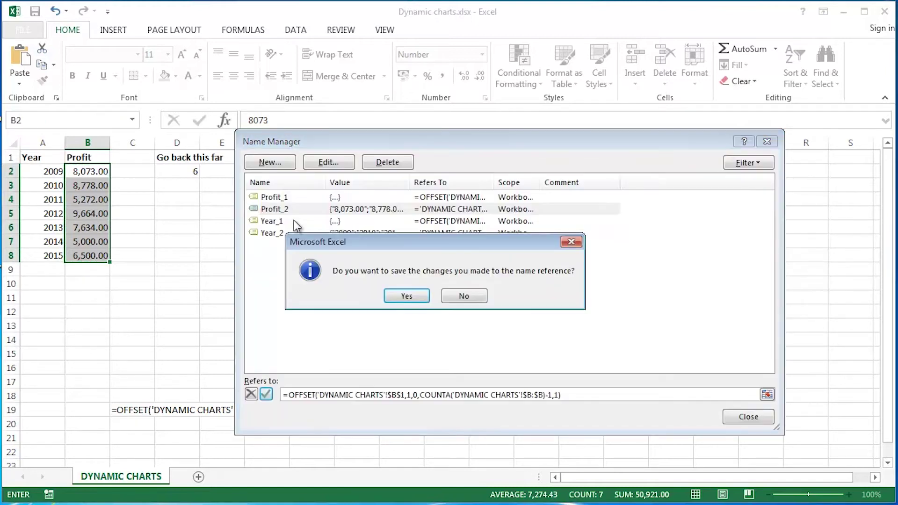
{"action": "left_click", "coordinate": [406, 295]}
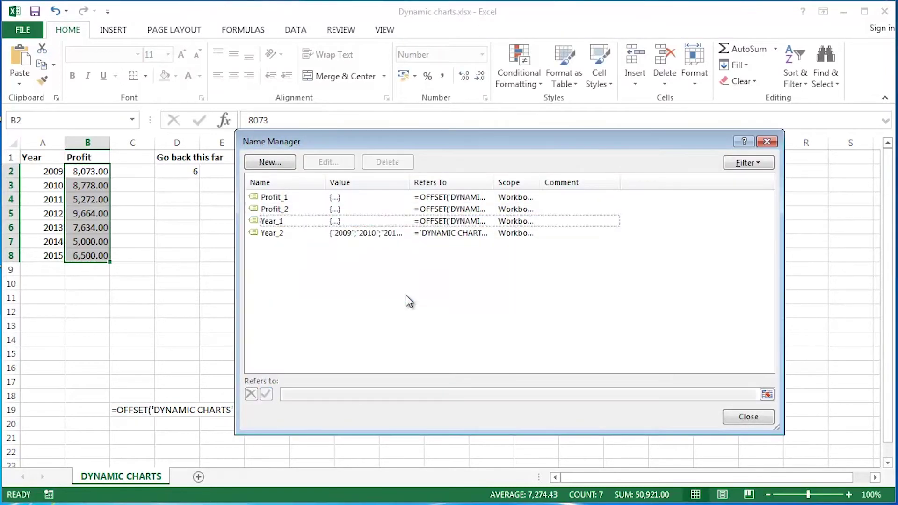
Make the name Year_2 refer to Year_1's formula, =OFFSET('DYNAMIC CHARTS'!$A$1,1,0,COUNTA('DYNAMIC CHARTS'!$A:$A)-1,1), and close the Name Manager
{"action": "left_click", "coordinate": [330, 220]}
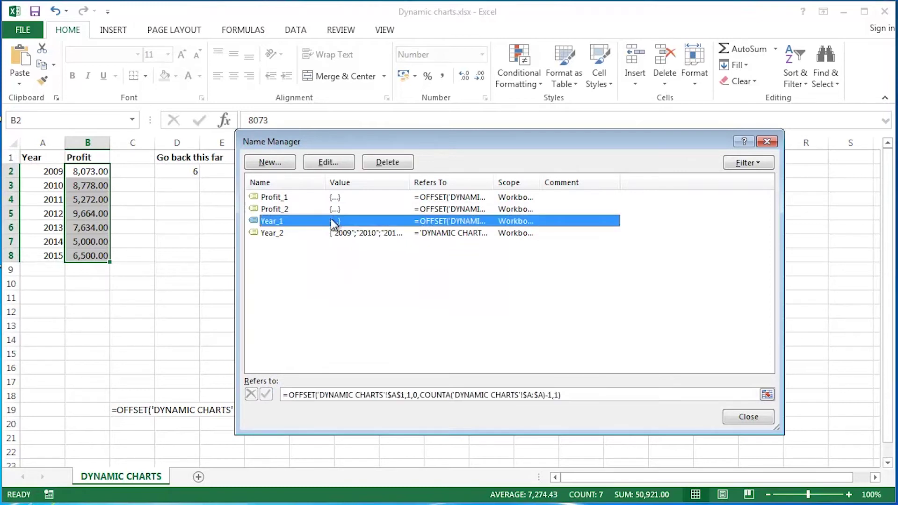
{"action": "left_click", "coordinate": [304, 236]}
{"action": "key", "text": "Tab"}
{"action": "type", "text": "=OFFSET('DYNAMIC CHARTS'!$A$1,1,0,COUNTA('DYNAMIC CHARTS'!$A:$A)-1,1)"}
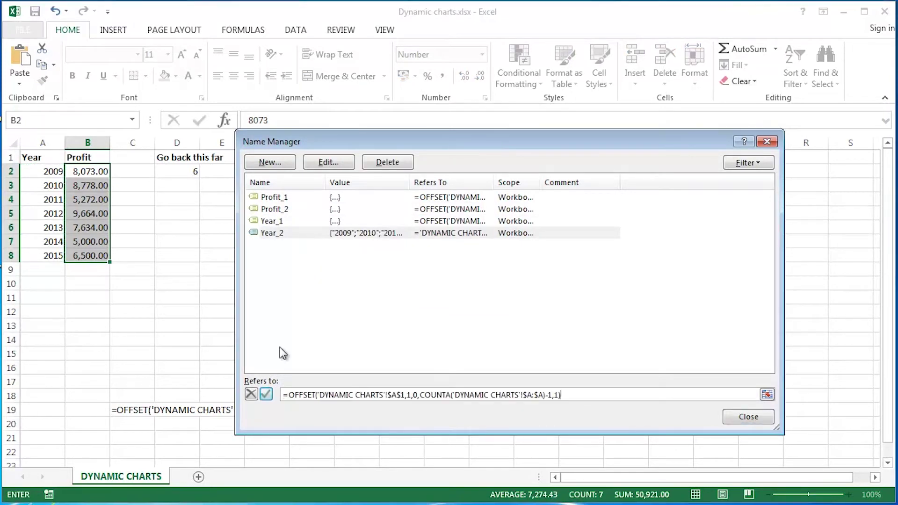
{"action": "left_click", "coordinate": [266, 394]}
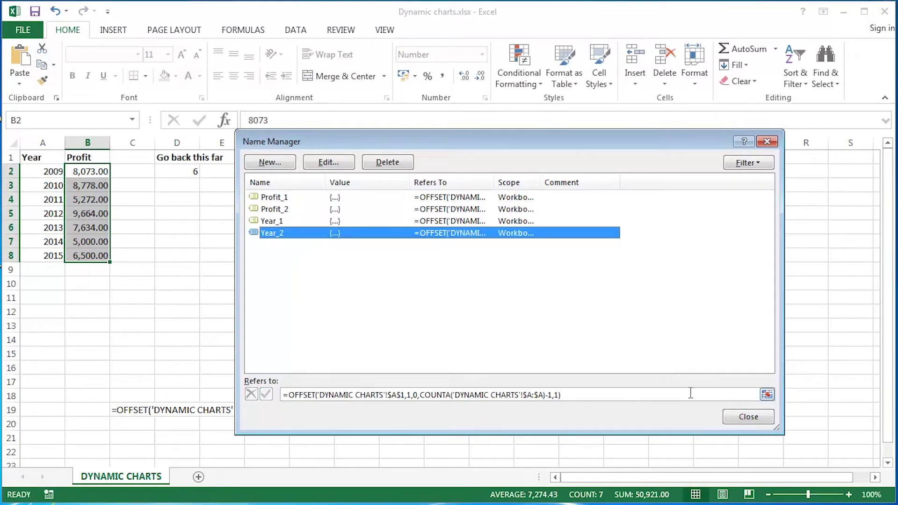
{"action": "left_click", "coordinate": [733, 416]}
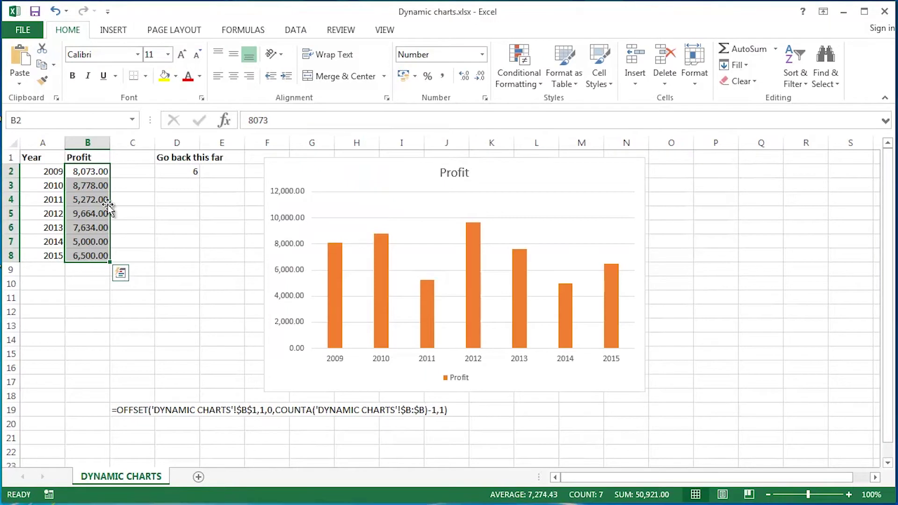
Insert a default column chart of the year and profit data and move both charts so the new one is easier to work on
{"action": "left_click", "coordinate": [53, 171]}
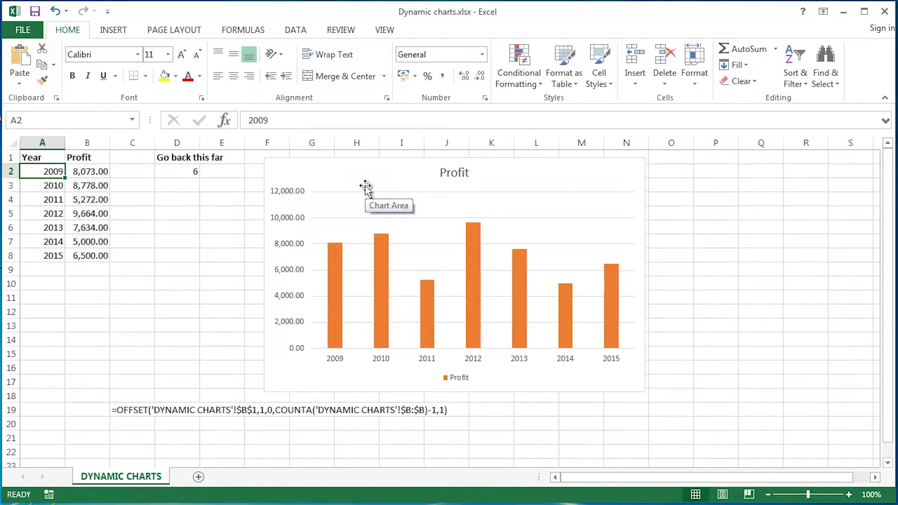
{"action": "key", "text": "alt+F1"}
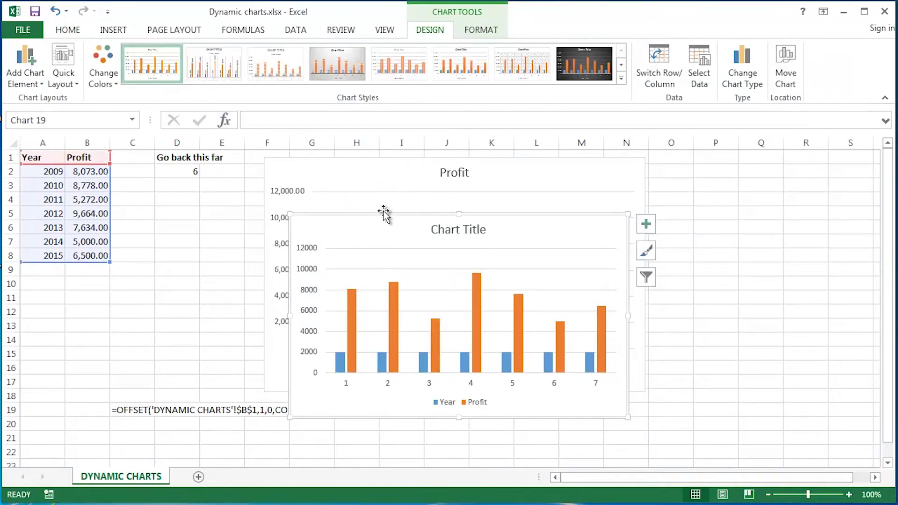
{"action": "mouse_move", "coordinate": [306, 187]}
{"action": "left_mouse_down"}
{"action": "mouse_move", "coordinate": [236, 184]}
{"action": "mouse_move", "coordinate": [315, 181]}
{"action": "left_mouse_up"}
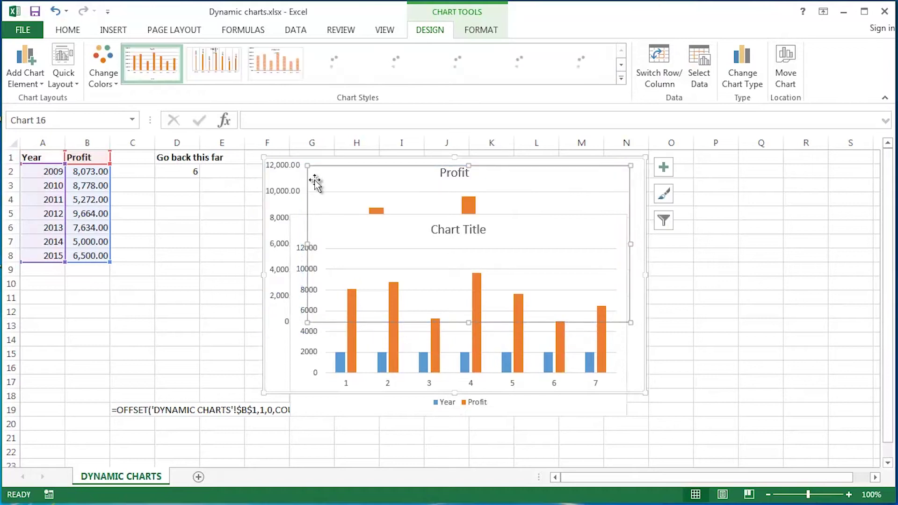
{"action": "key", "text": "ctrl+z"}
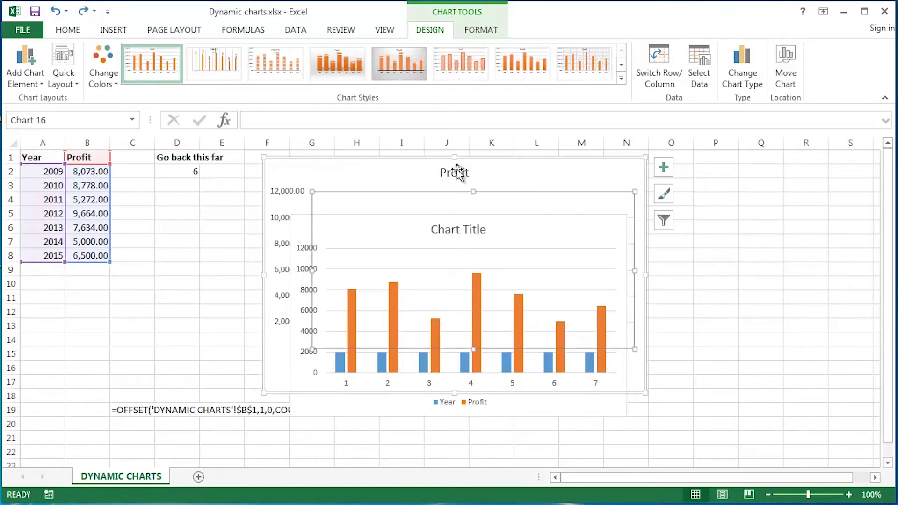
{"action": "left_click_drag", "start_coordinate": [461, 170], "coordinate": [525, 176]}
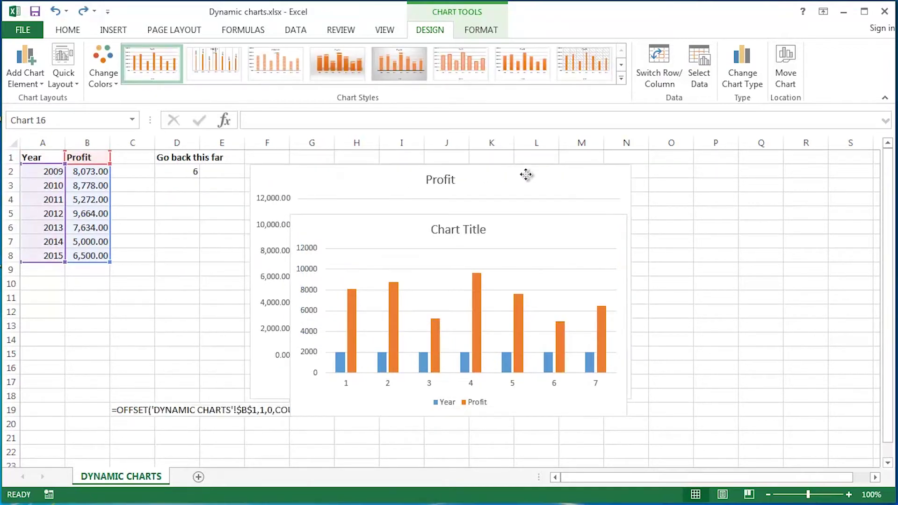
{"action": "left_click_drag", "start_coordinate": [528, 222], "coordinate": [399, 197]}
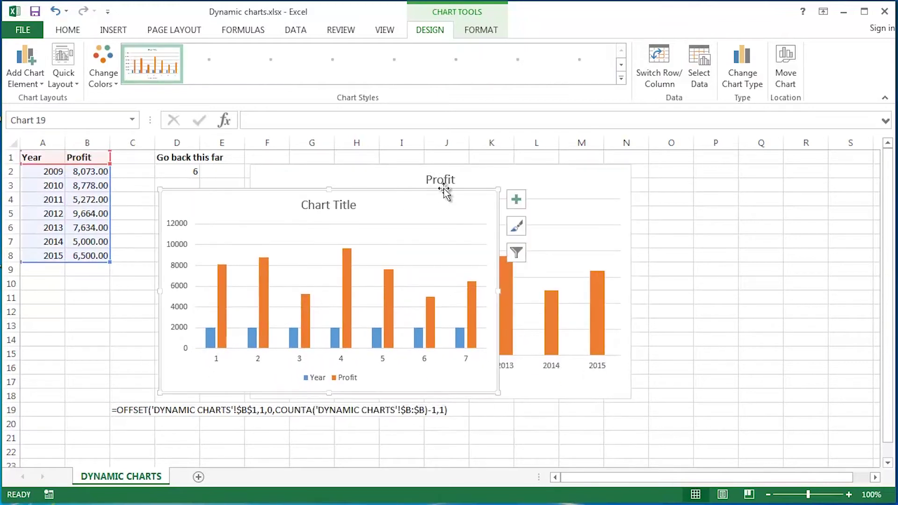
In the new chart's data source, remove the Year series and use A2:A8 as the horizontal axis labels
{"action": "left_click", "coordinate": [700, 72]}
{"action": "left_click", "coordinate": [350, 325]}
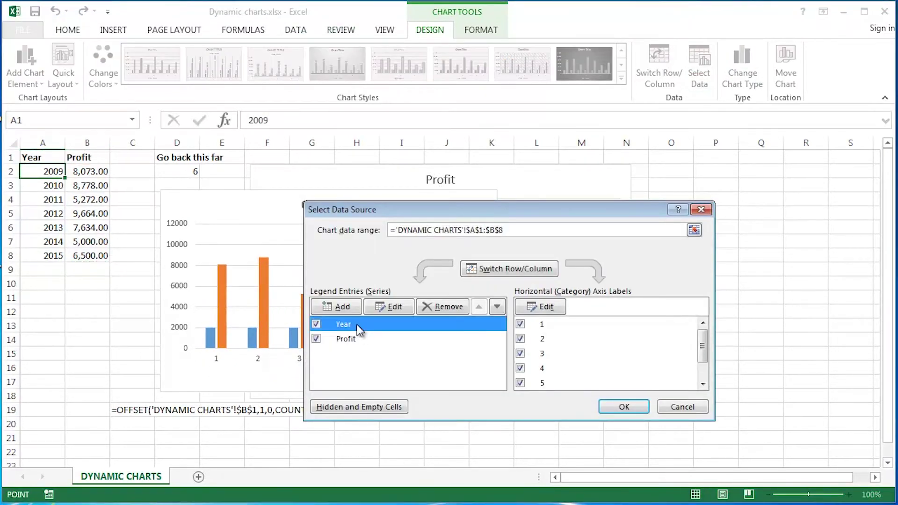
{"action": "left_click", "coordinate": [433, 307]}
{"action": "left_click", "coordinate": [540, 307]}
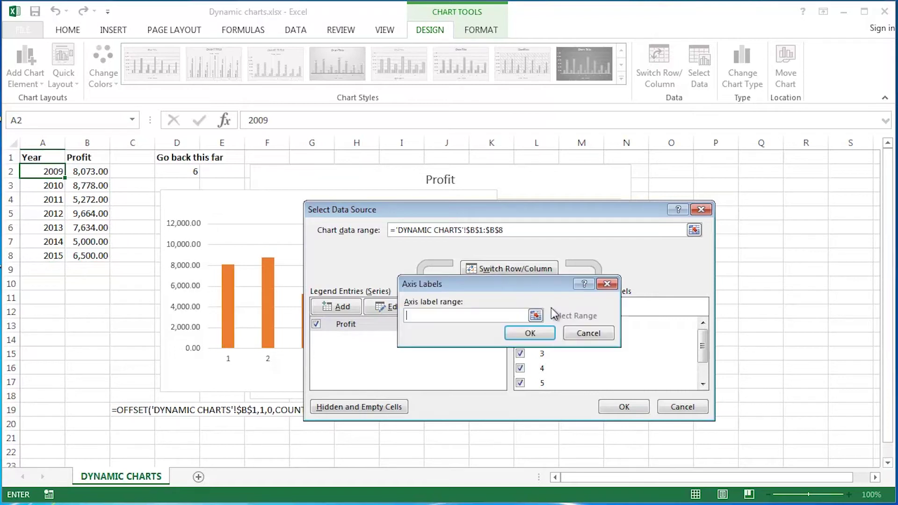
{"action": "left_click_drag", "start_coordinate": [43, 172], "coordinate": [52, 256]}
{"action": "left_click", "coordinate": [519, 334]}
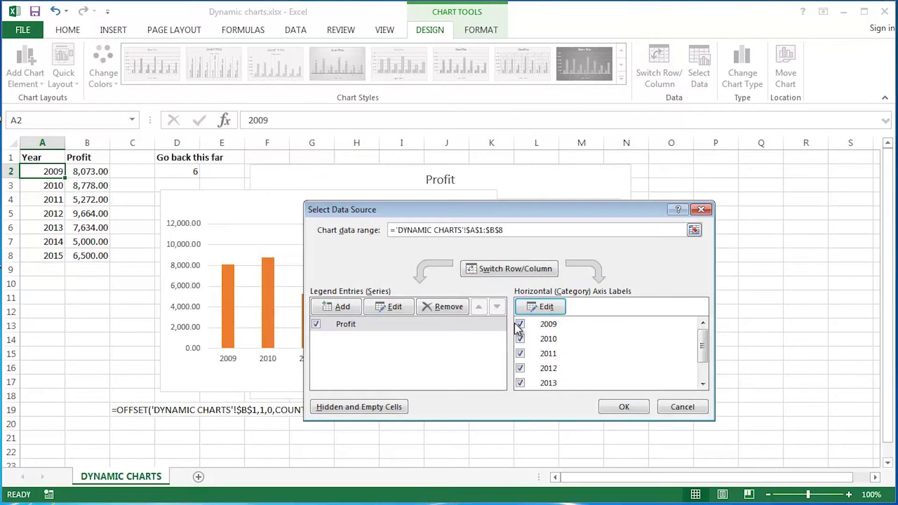
{"action": "left_click", "coordinate": [626, 406]}
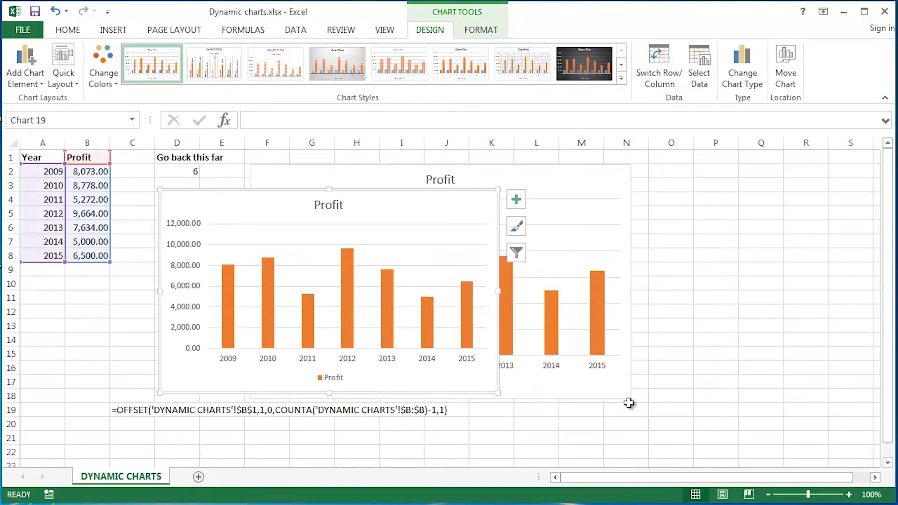
Clear the 2015 year and profit values in A8:B8
{"action": "left_click_drag", "start_coordinate": [55, 256], "coordinate": [95, 255]}
{"action": "key", "text": "Delete"}
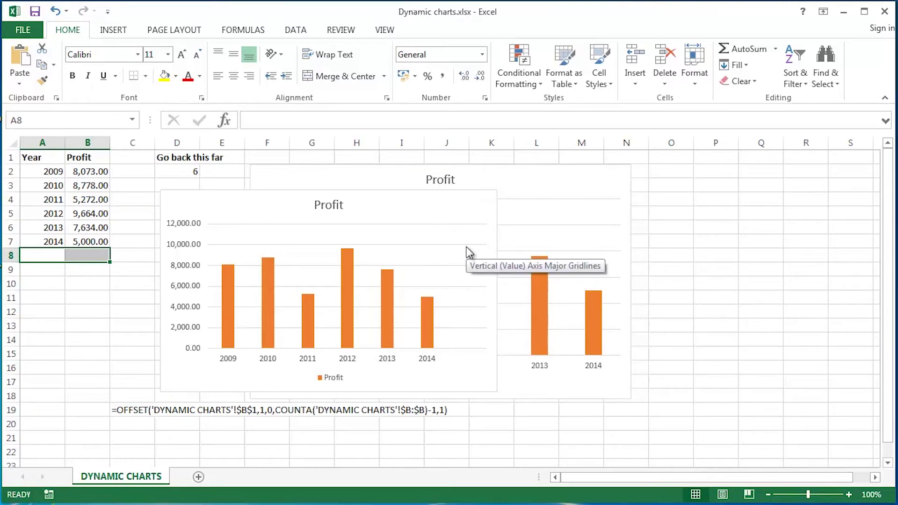
Set the new chart's Profit series values to ='DYNAMIC CHARTS'!Profit_2
{"action": "left_click", "coordinate": [453, 201]}
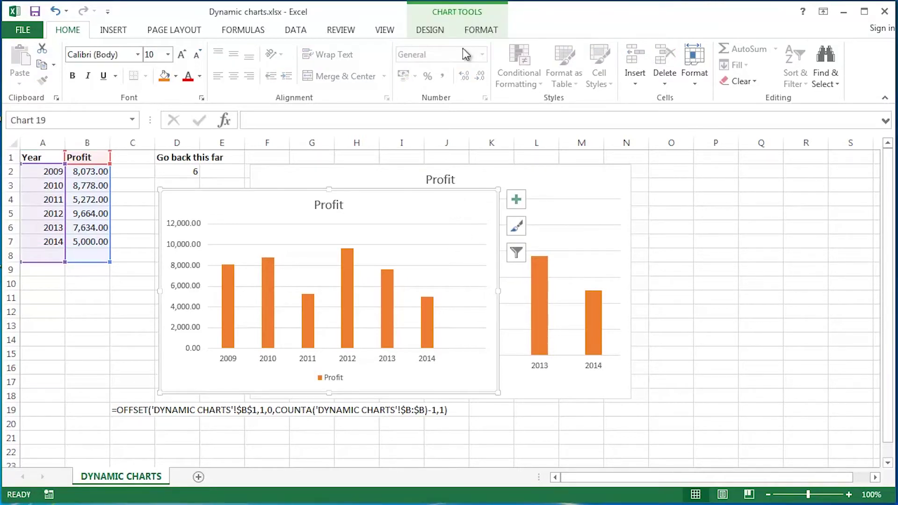
{"action": "left_click", "coordinate": [430, 30]}
{"action": "left_click", "coordinate": [698, 70]}
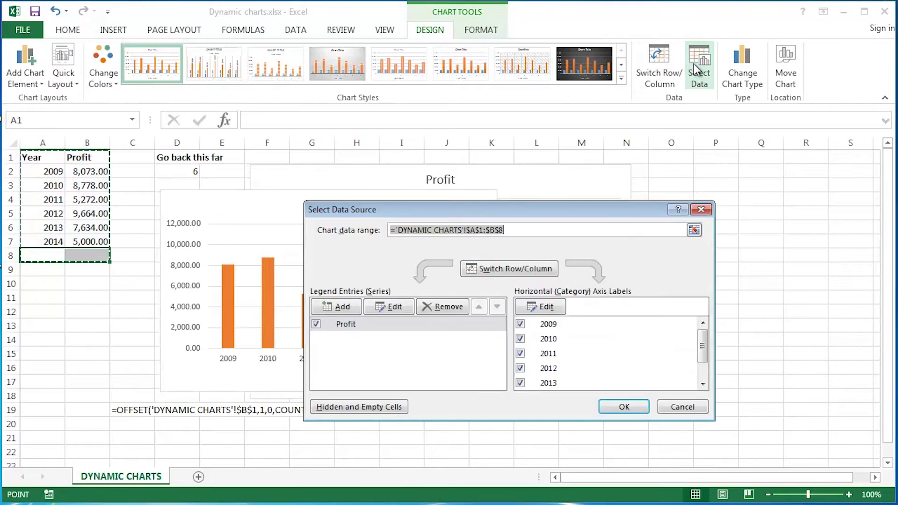
{"action": "left_click", "coordinate": [386, 322]}
{"action": "left_click", "coordinate": [388, 307]}
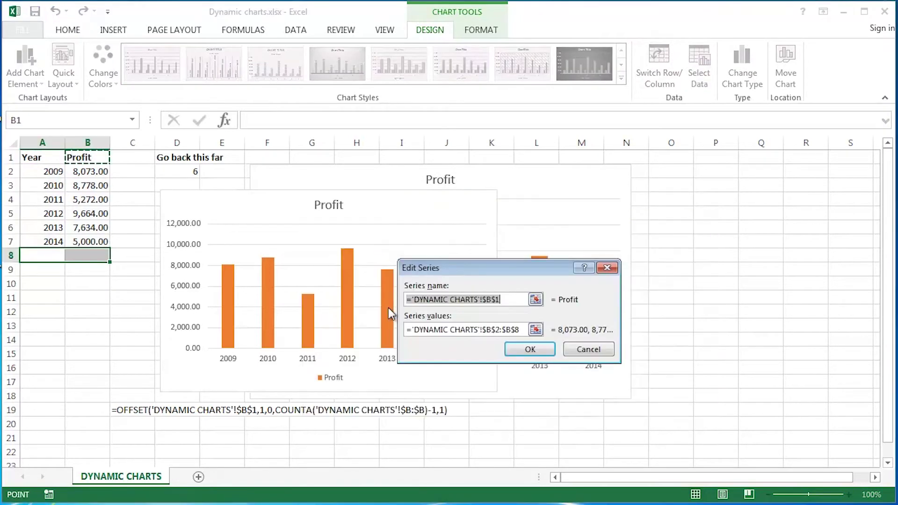
{"action": "left_click_drag", "start_coordinate": [482, 329], "coordinate": [528, 332]}
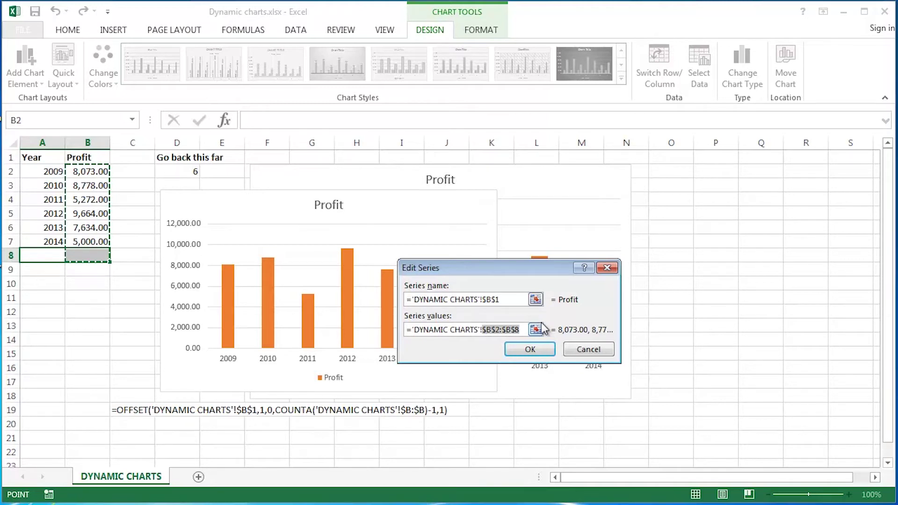
{"action": "type", "text": "Profit_"}
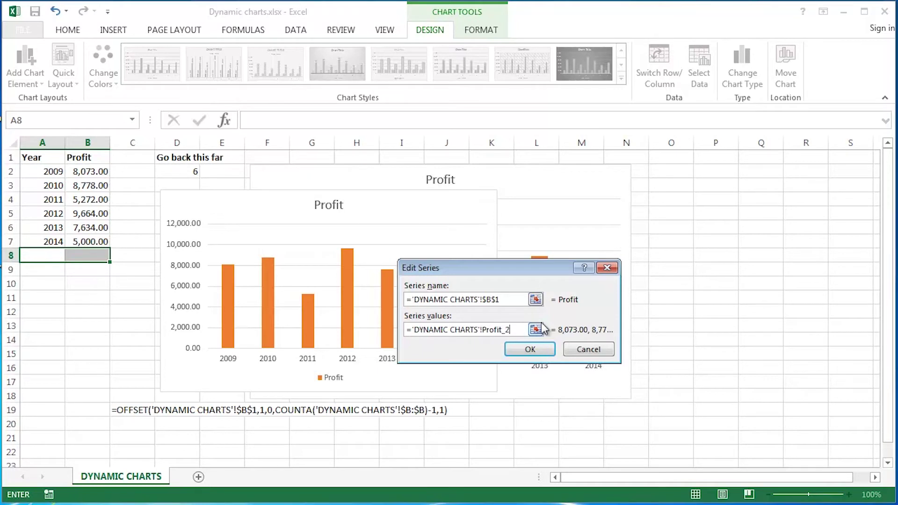
{"action": "left_click", "coordinate": [529, 349]}
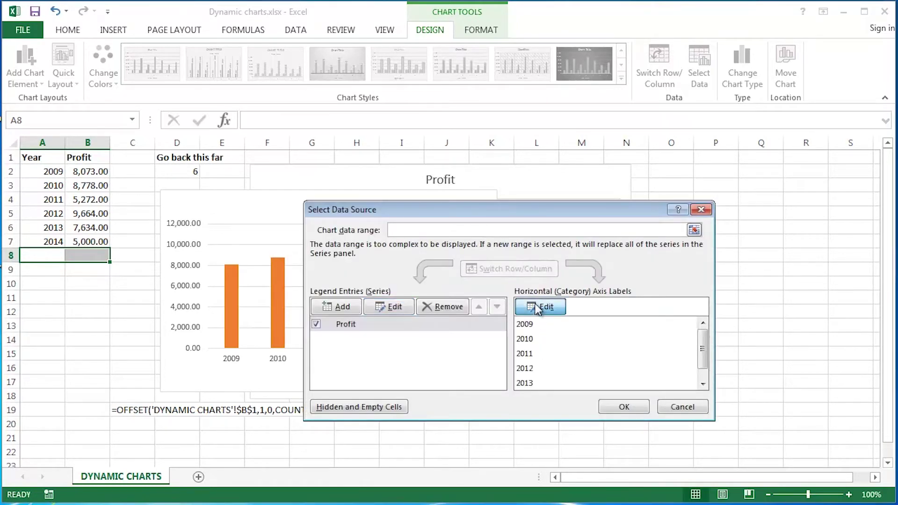
Set the new chart's axis label range to the named range Year_2 and apply the data source changes
{"action": "left_click", "coordinate": [538, 307]}
{"action": "left_click", "coordinate": [487, 316]}
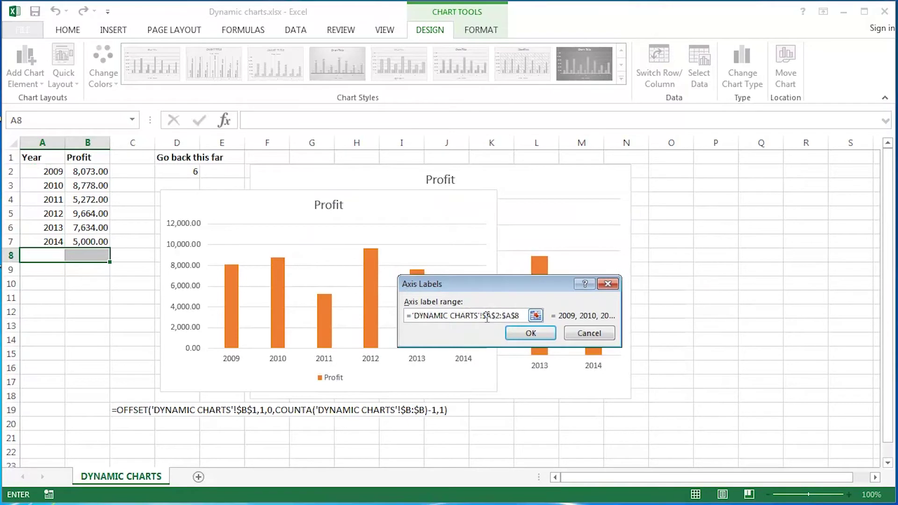
{"action": "left_click_drag", "start_coordinate": [486, 316], "coordinate": [519, 317]}
{"action": "key", "text": "BackSpace"}
{"action": "type", "text": "Year"}
{"action": "left_click", "coordinate": [531, 334]}
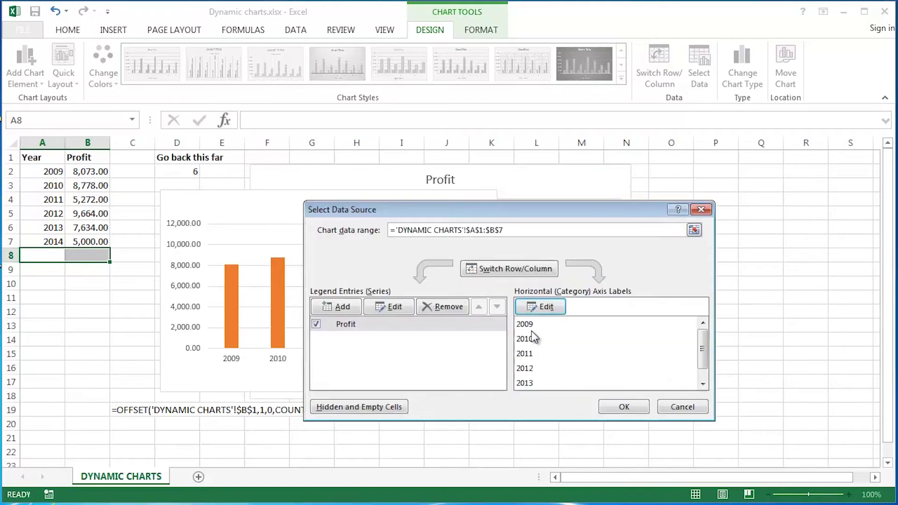
{"action": "left_click", "coordinate": [624, 408]}
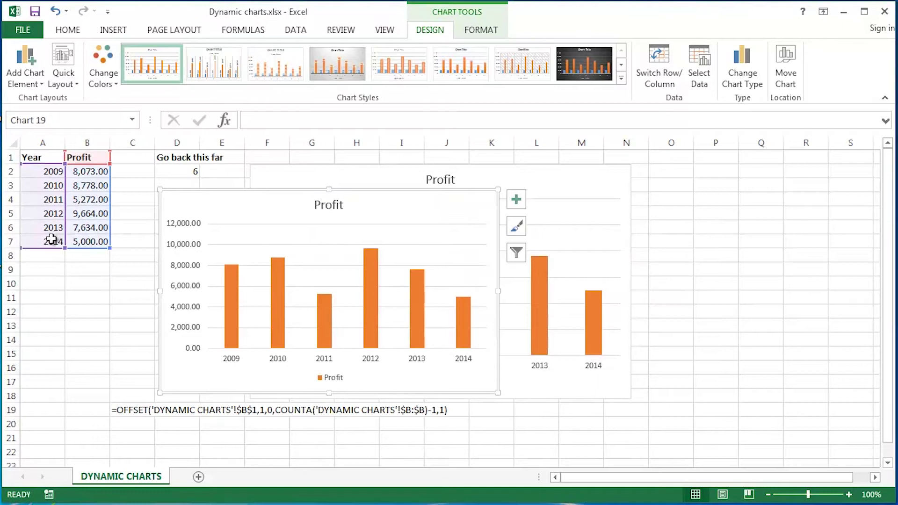
Clear the 2014 year and profit values in A7:B7 and reposition the new chart beside the data
{"action": "left_click_drag", "start_coordinate": [52, 239], "coordinate": [88, 239]}
{"action": "key", "text": "Delete"}
{"action": "left_click_drag", "start_coordinate": [348, 204], "coordinate": [415, 182]}
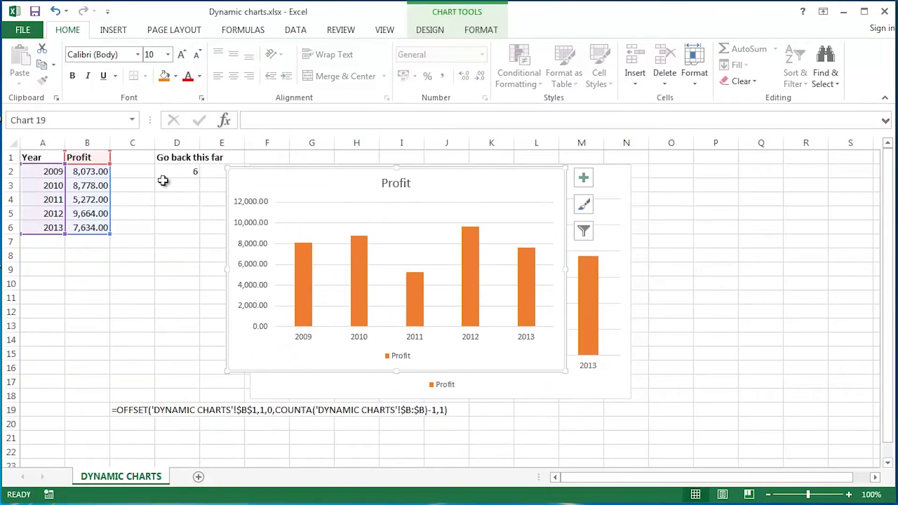
{"action": "left_click", "coordinate": [164, 173]}
{"action": "left_click_drag", "start_coordinate": [314, 186], "coordinate": [294, 187]}
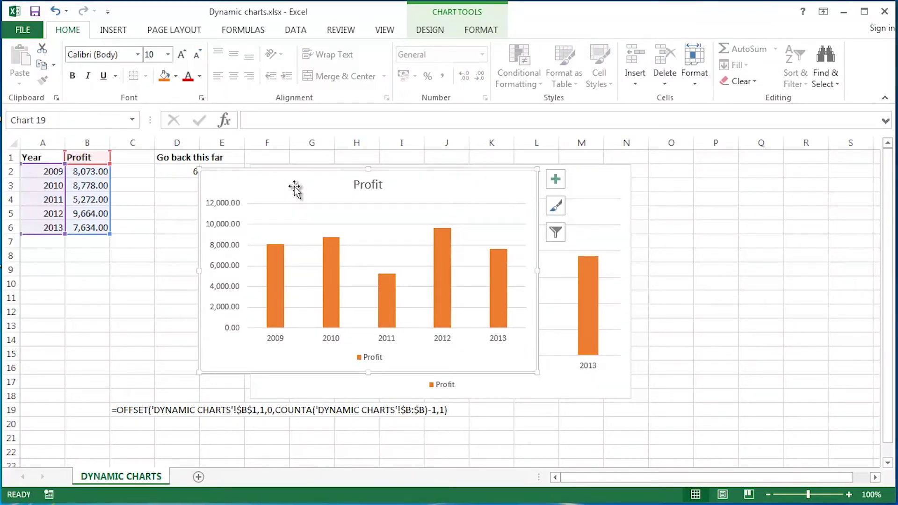
{"action": "left_click", "coordinate": [42, 254]}
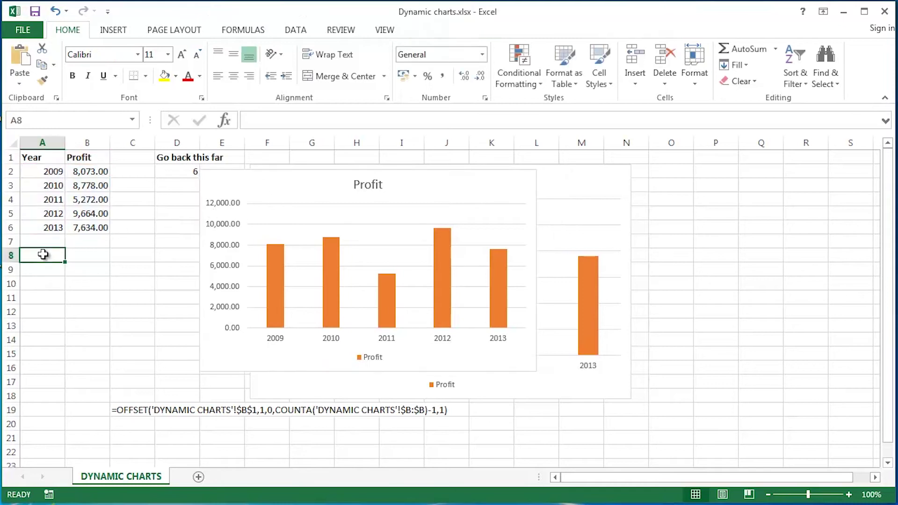
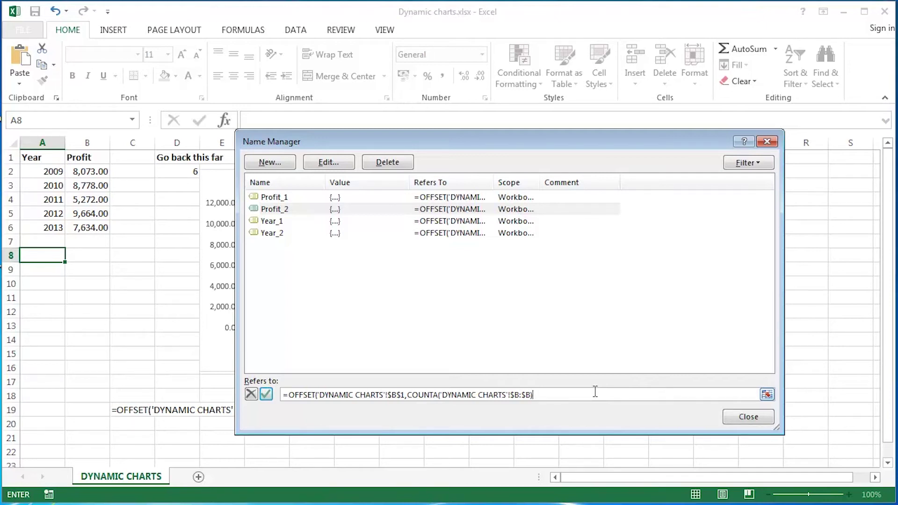
Complete Profit_2's reference as =OFFSET('DYNAMIC CHARTS'!$B$1,COUNTA('DYNAMIC CHARTS'!$B:$B)-'DYNAMIC CHARTS'!$D$2,0,'DYNAMIC CHARTS'!$D$2,1) and save it
{"action": "left_click", "coordinate": [174, 171]}
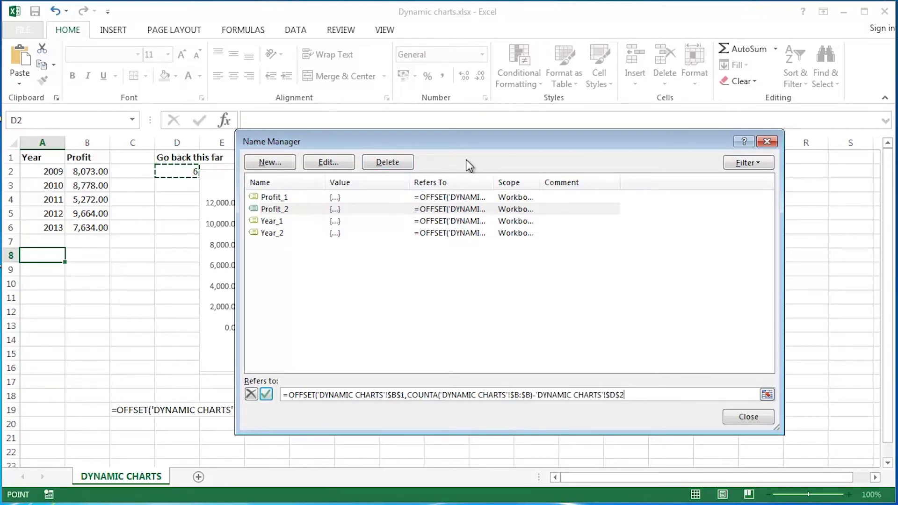
{"action": "type", "text": ","}
{"action": "type", "text": "0,"}
{"action": "left_click", "coordinate": [174, 171]}
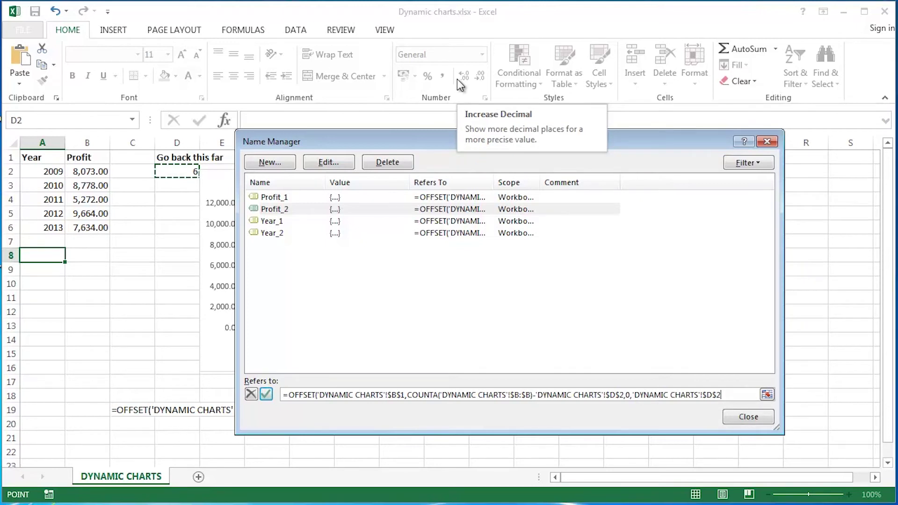
{"action": "type", "text": ","}
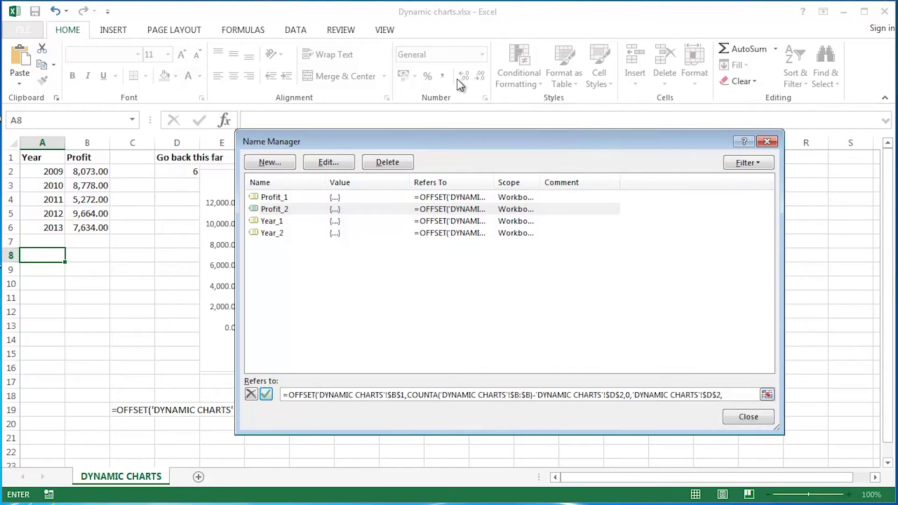
{"action": "type", "text": "1"}
{"action": "type", "text": ")"}
{"action": "left_click", "coordinate": [267, 395]}
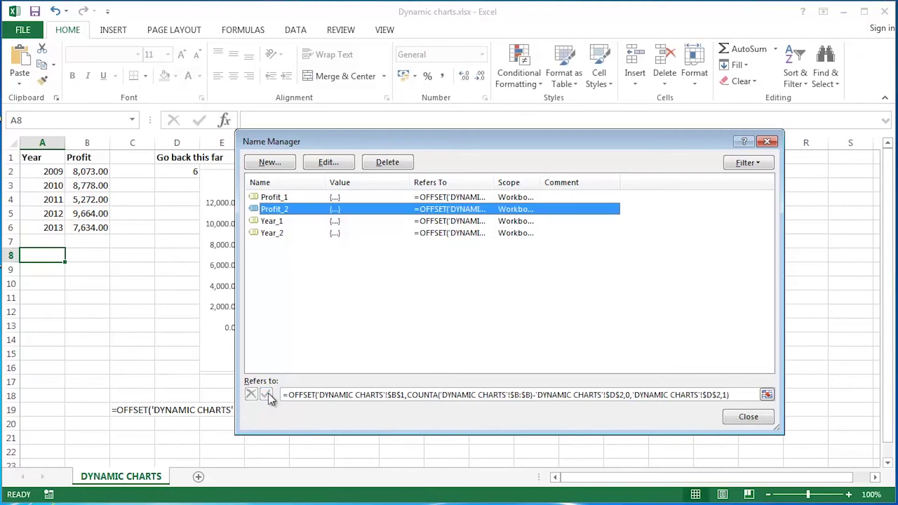
Remove the row and column arguments 1,0 before COUNTA in Year_2's OFFSET reference
{"action": "left_click", "coordinate": [277, 234]}
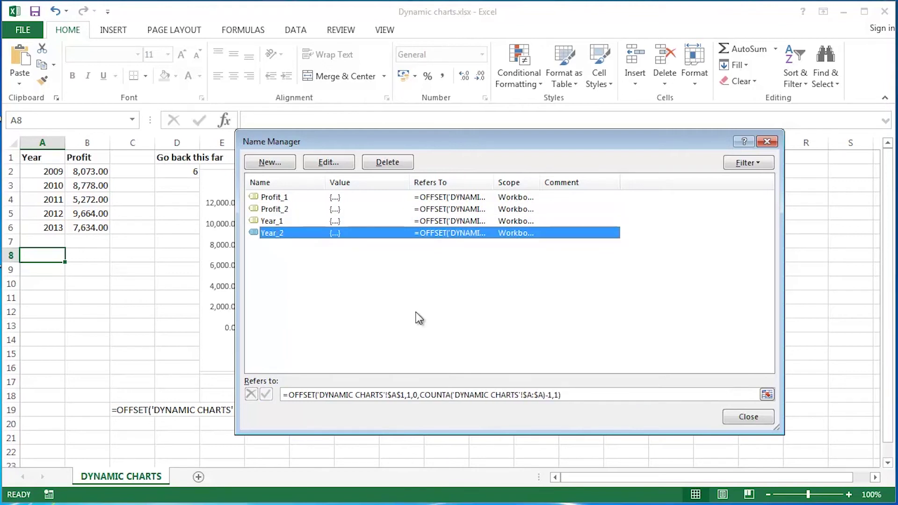
{"action": "left_click", "coordinate": [419, 394]}
{"action": "key", "text": "BackSpace"}
{"action": "key", "text": "BackSpace"}
{"action": "key", "text": "BackSpace"}
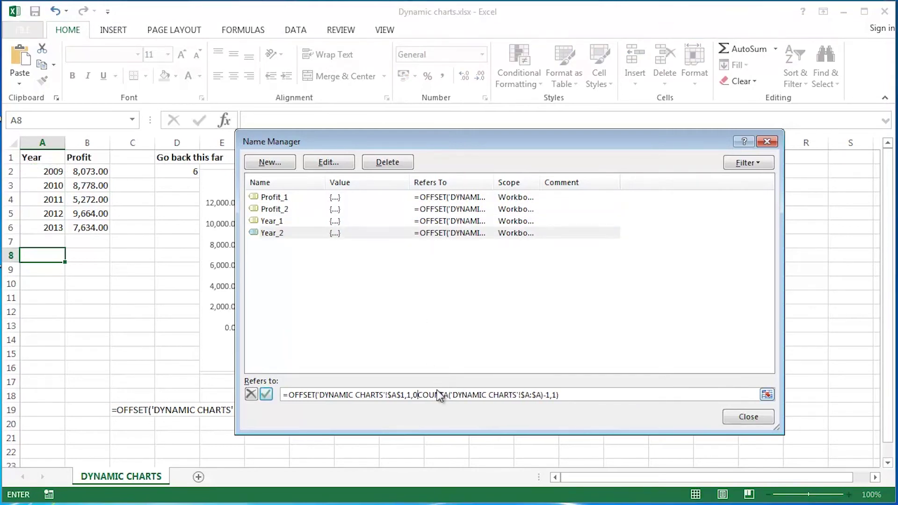
{"action": "key", "text": "BackSpace"}
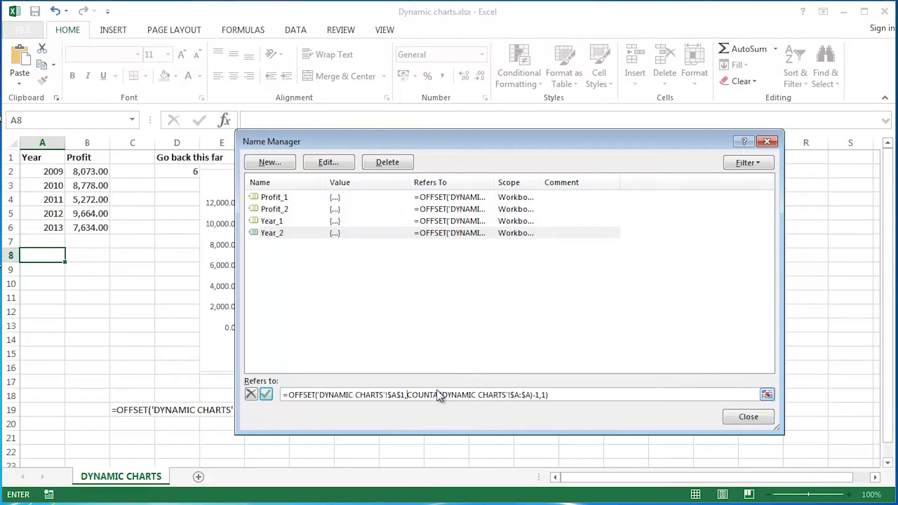
Remove the trailing -1,1) after the COUNTA function in Year_2's reference
{"action": "left_click_drag", "start_coordinate": [317, 395], "coordinate": [586, 394]}
{"action": "left_click", "coordinate": [410, 394]}
{"action": "left_click", "coordinate": [588, 395]}
{"action": "key", "text": "BackSpace"}
{"action": "key", "text": "BackSpace"}
{"action": "key", "text": "BackSpace"}
{"action": "key", "text": "BackSpace"}
{"action": "key", "text": "BackSpace"}
Complete Year_2's reference as =OFFSET('DYNAMIC CHARTS'!$A$1,COUNTA('DYNAMIC CHARTS'!$A:$A)-'DYNAMIC CHARTS'!$D$2,0,'DYNAMIC CHARTS'!$D$2,1), save it and close the Name Manager
{"action": "left_click_drag", "start_coordinate": [411, 394], "coordinate": [564, 393]}
{"action": "left_click", "coordinate": [566, 397]}
{"action": "type", "text": "-"}
{"action": "left_click", "coordinate": [188, 174]}
{"action": "type", "text": ",0"}
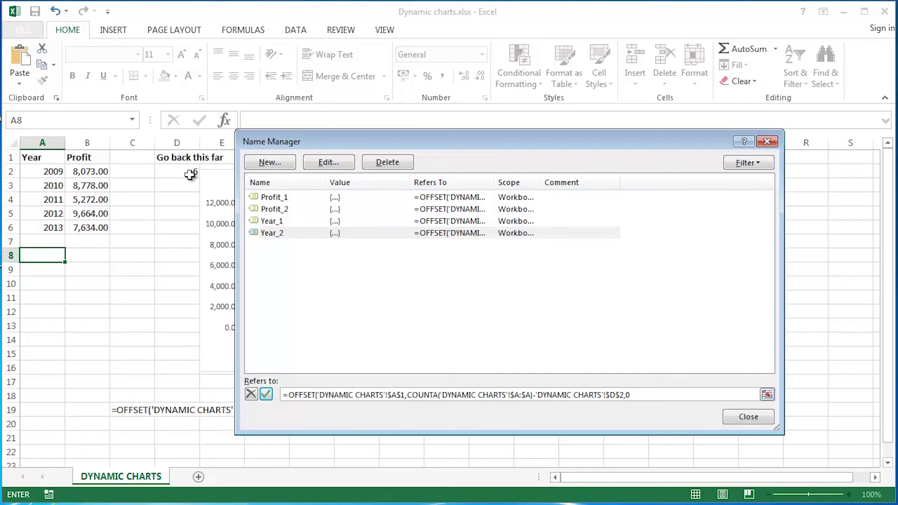
{"action": "type", "text": ","}
{"action": "left_click", "coordinate": [185, 170]}
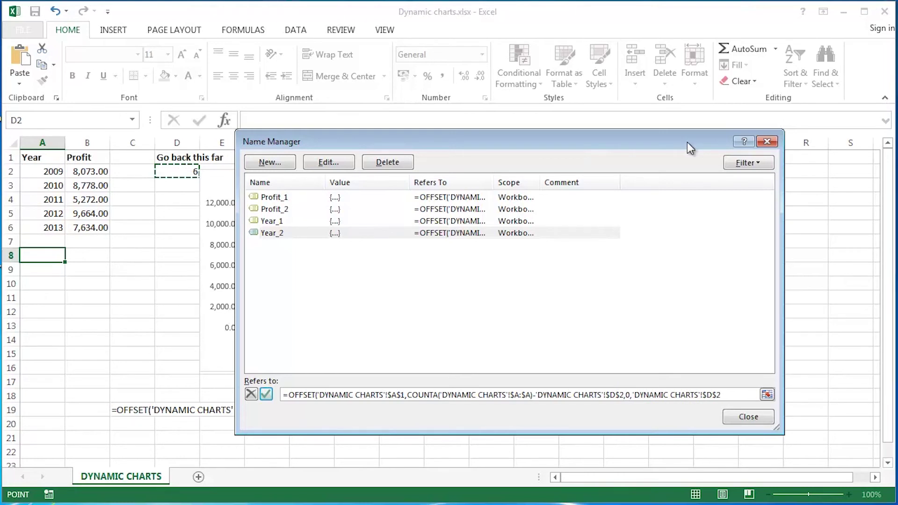
{"action": "type", "text": ",1"}
{"action": "left_click", "coordinate": [266, 394]}
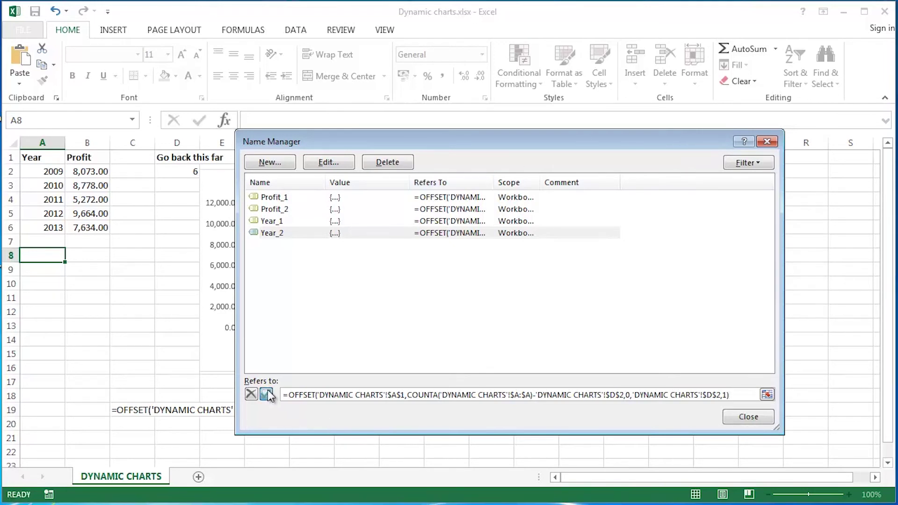
{"action": "left_click", "coordinate": [746, 415]}
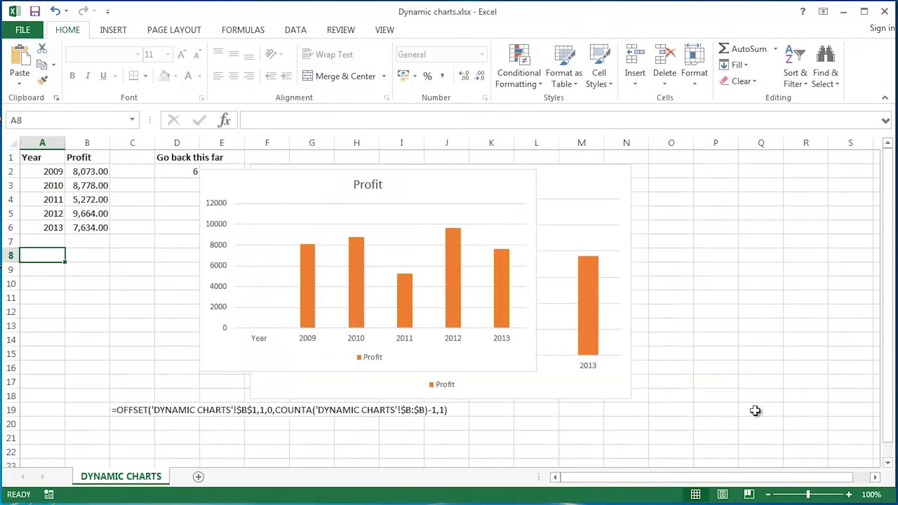
Move the smaller Profit chart clear of column D and set the year count in D2 to 4
{"action": "left_click_drag", "start_coordinate": [445, 189], "coordinate": [395, 180]}
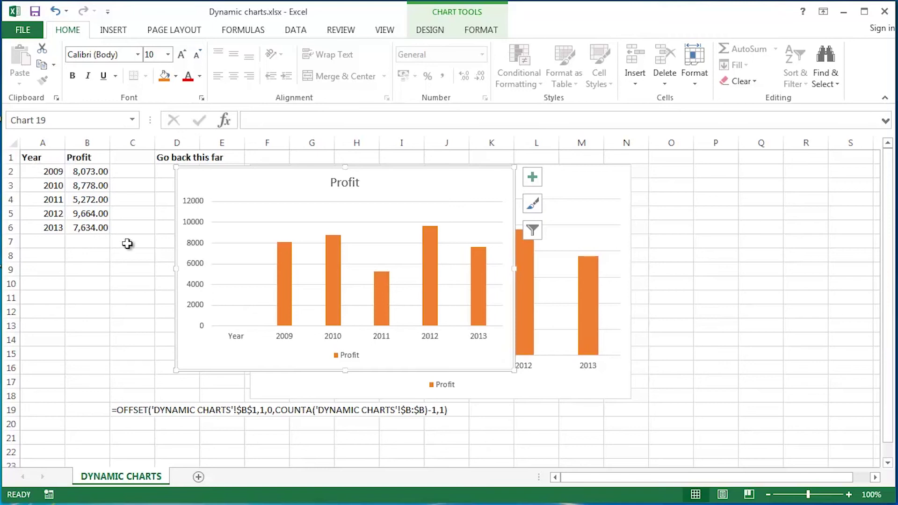
{"action": "left_click_drag", "start_coordinate": [430, 183], "coordinate": [506, 183]}
{"action": "left_click", "coordinate": [175, 172]}
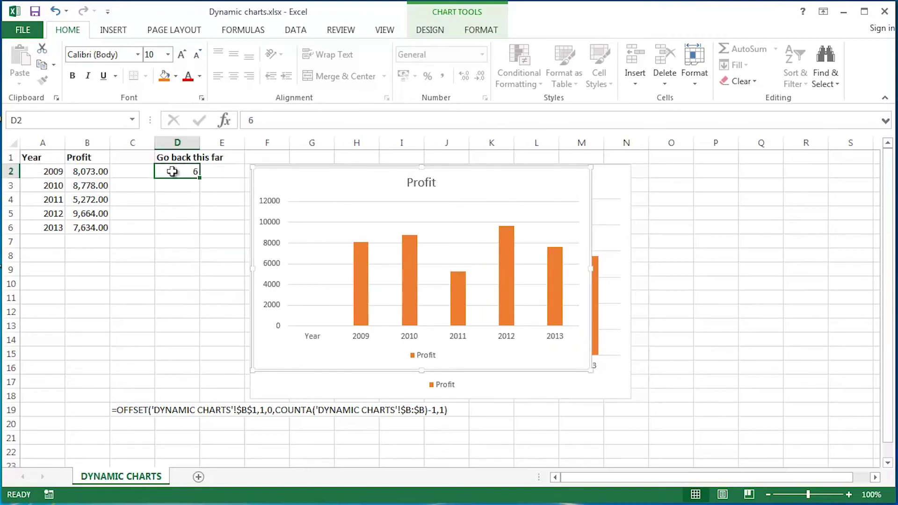
{"action": "type", "text": "4"}
{"action": "key", "text": "Return"}
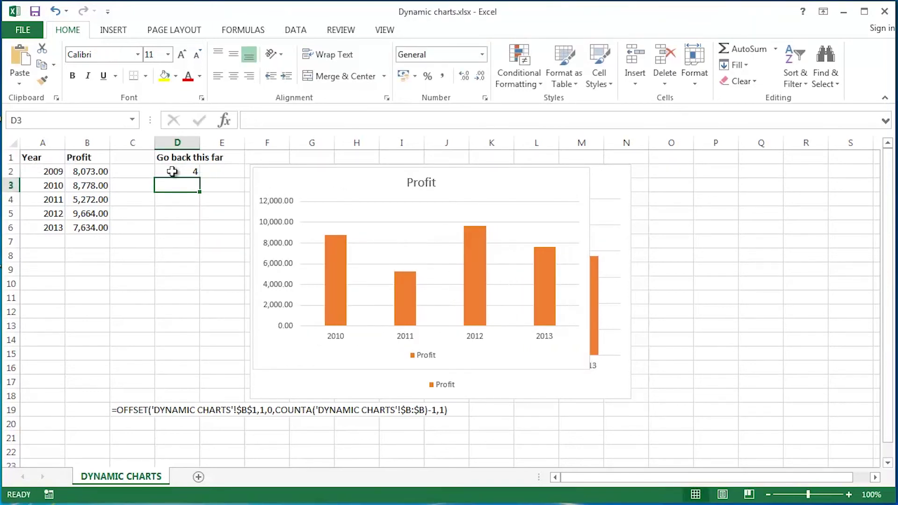
Set the number of years to go back in D2 to 6
{"action": "left_click", "coordinate": [172, 171]}
{"action": "type", "text": "6"}
{"action": "key", "text": "Return"}
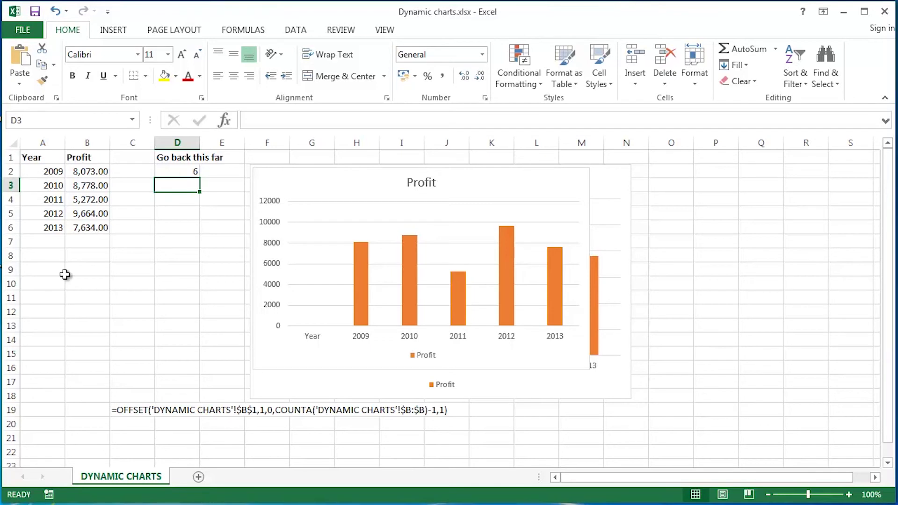
Add the year 2014 with a profit of 6500 in row 7 of the data
{"action": "left_click", "coordinate": [54, 242]}
{"action": "type", "text": "2014"}
{"action": "key", "text": "Tab"}
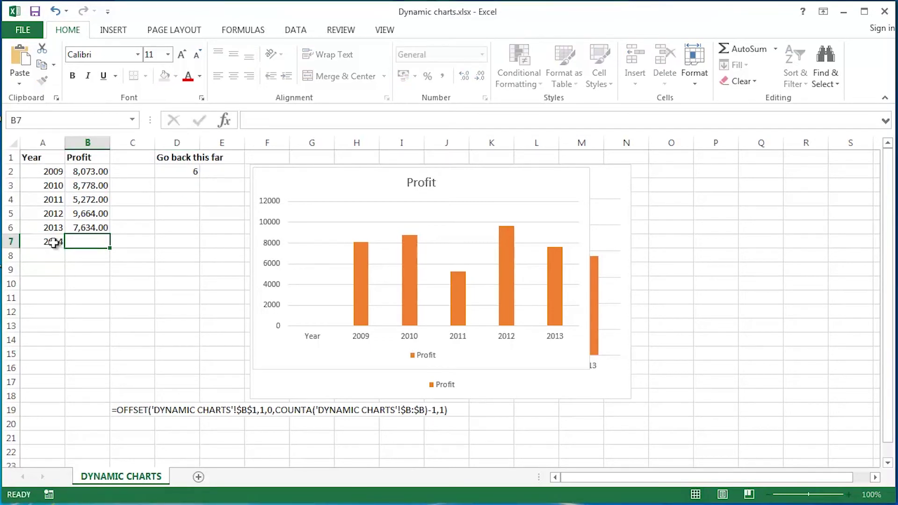
{"action": "type", "text": "6500"}
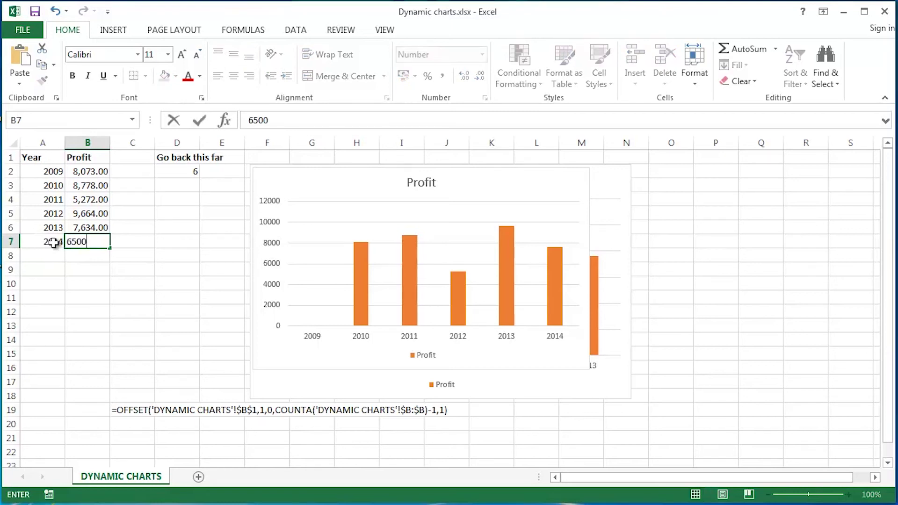
{"action": "key", "text": "Return"}
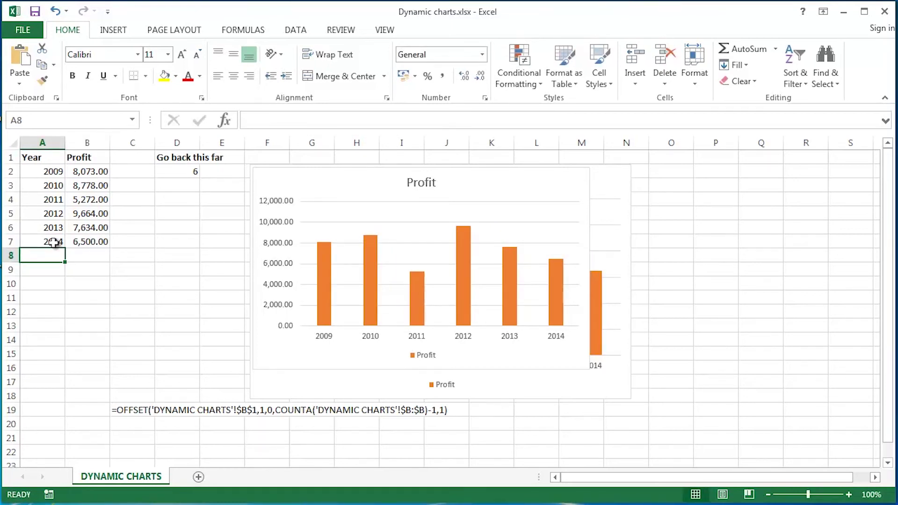
Add the year 2015 with a profit of 7500 in row 8 of the data
{"action": "type", "text": "2014"}
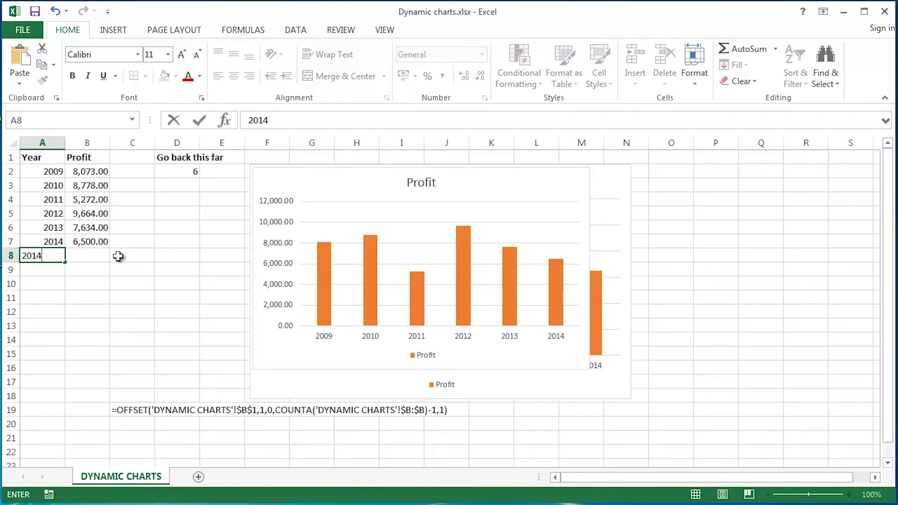
{"action": "key", "text": "BackSpace"}
{"action": "type", "text": "5"}
{"action": "key", "text": "Tab"}
{"action": "type", "text": "7500"}
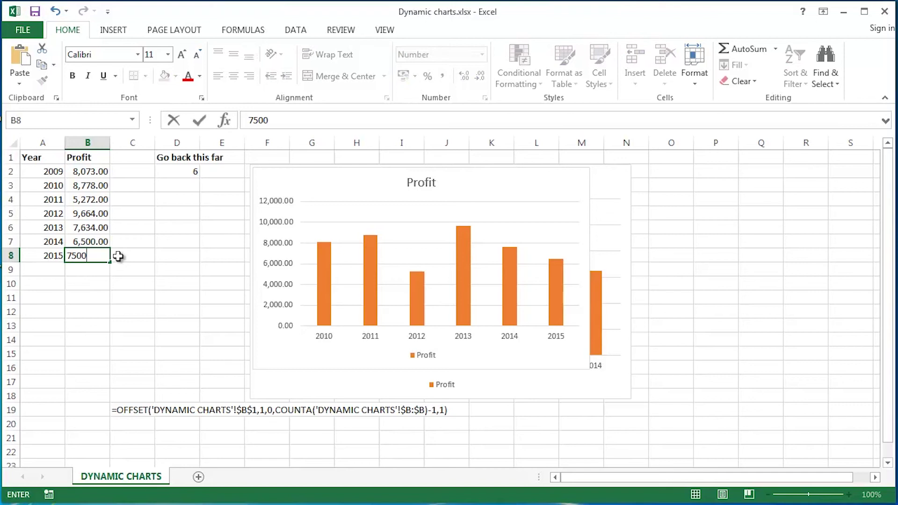
{"action": "key", "text": "Return"}
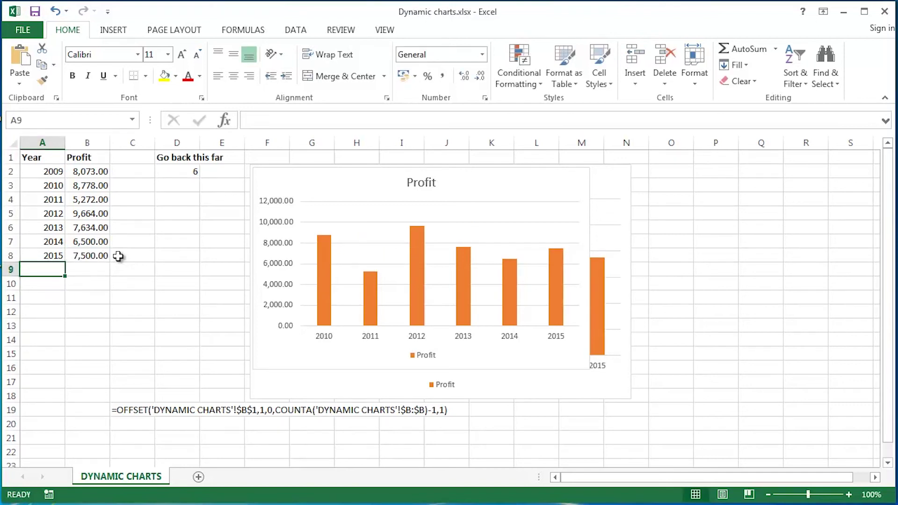
Move the smaller Profit chart below the formula in row 19 and select the larger chart behind it
{"action": "left_click", "coordinate": [189, 171]}
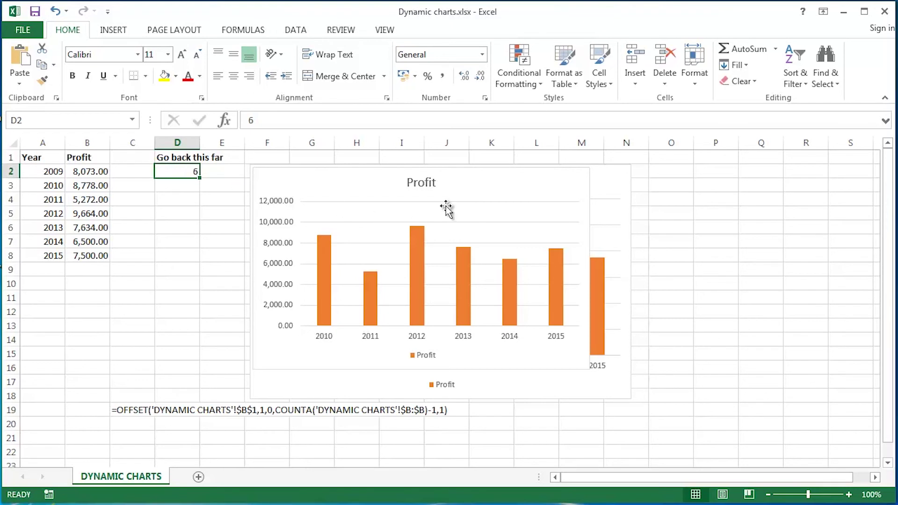
{"action": "left_click_drag", "start_coordinate": [477, 186], "coordinate": [307, 442]}
{"action": "left_click", "coordinate": [501, 177]}
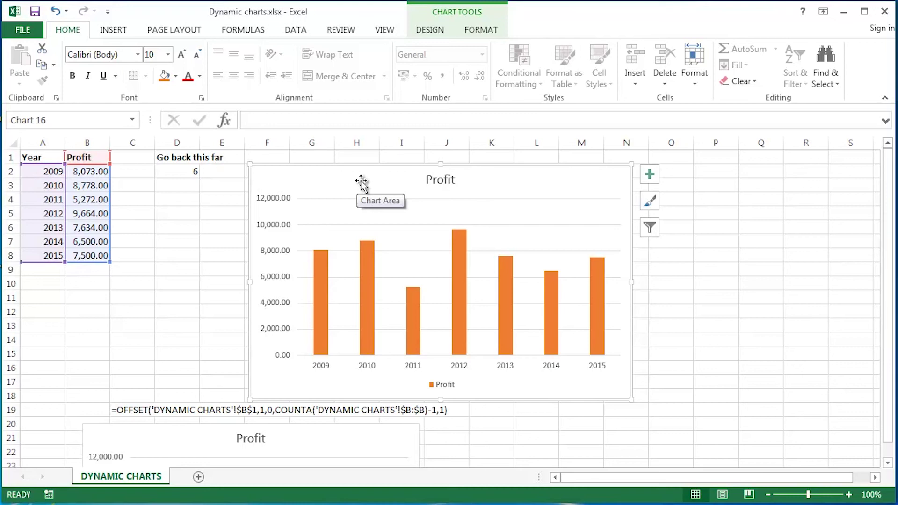
Clear the 2015 entry in A8:B8, then the 2013 and 2014 entries in A6:B7
{"action": "left_click_drag", "start_coordinate": [52, 256], "coordinate": [89, 250]}
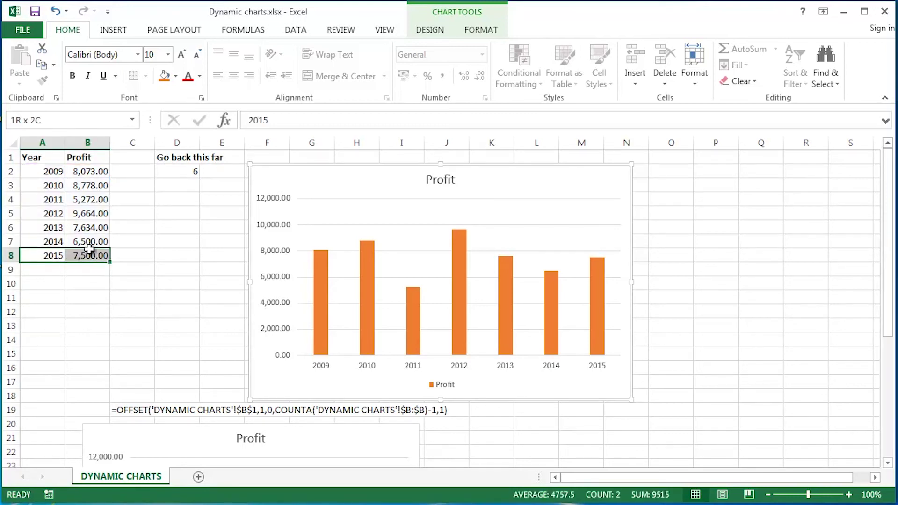
{"action": "key", "text": "Delete"}
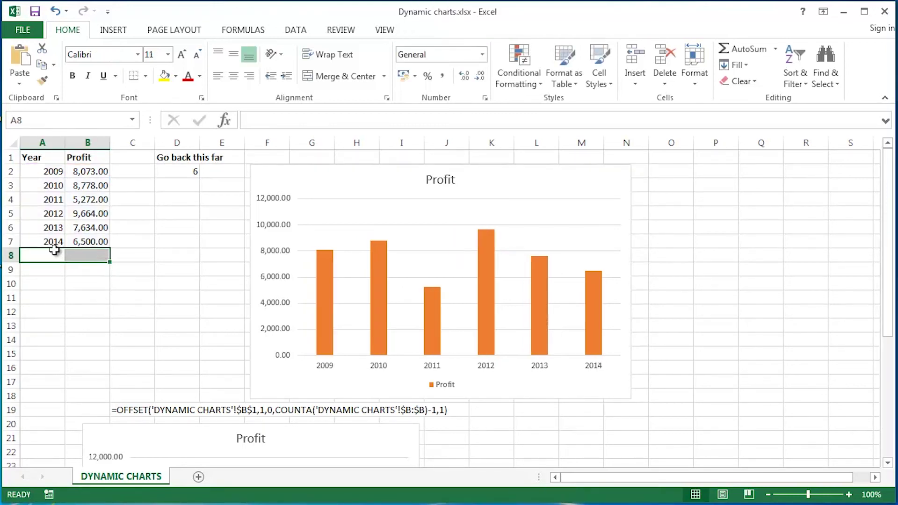
{"action": "left_click_drag", "start_coordinate": [53, 228], "coordinate": [98, 240]}
{"action": "key", "text": "Delete"}
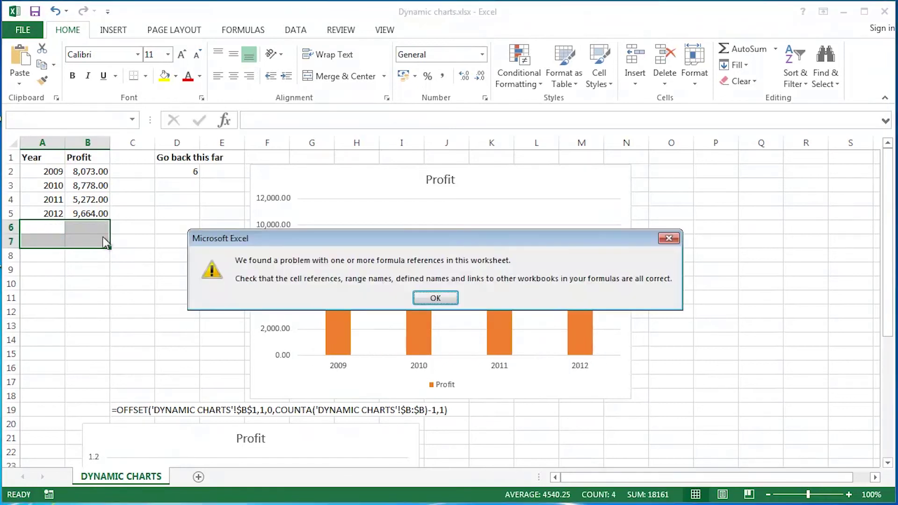
{"action": "left_click", "coordinate": [426, 300]}
{"action": "left_click", "coordinate": [81, 297]}
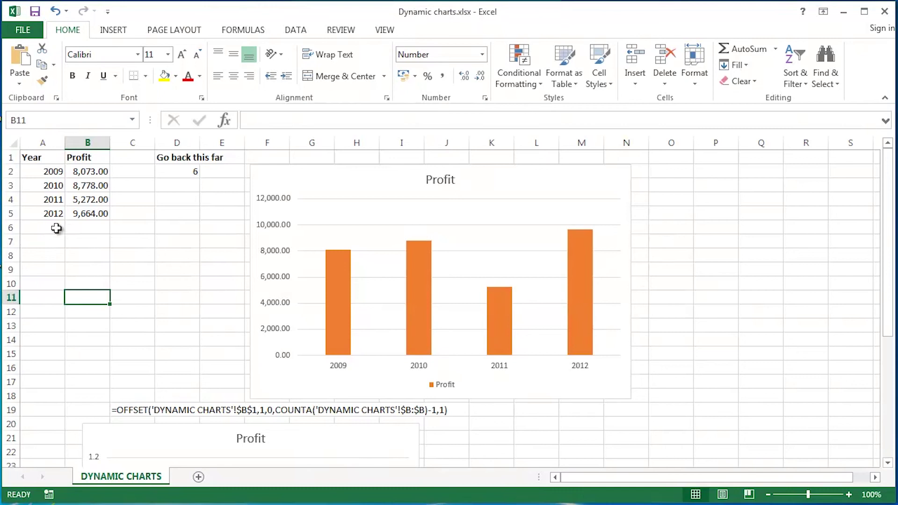
Undo both deletions to restore the 2013, 2014 and 2015 entries
{"action": "key", "text": "ctrl+z"}
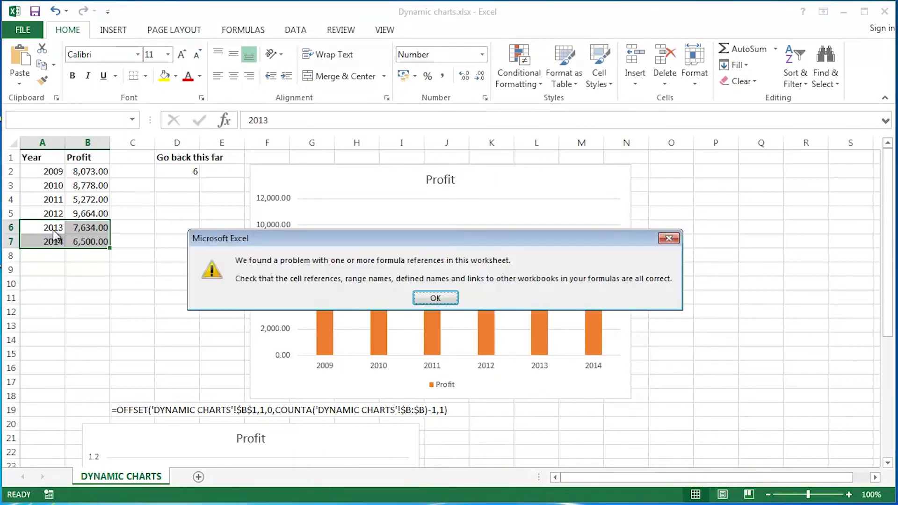
{"action": "left_click", "coordinate": [432, 299]}
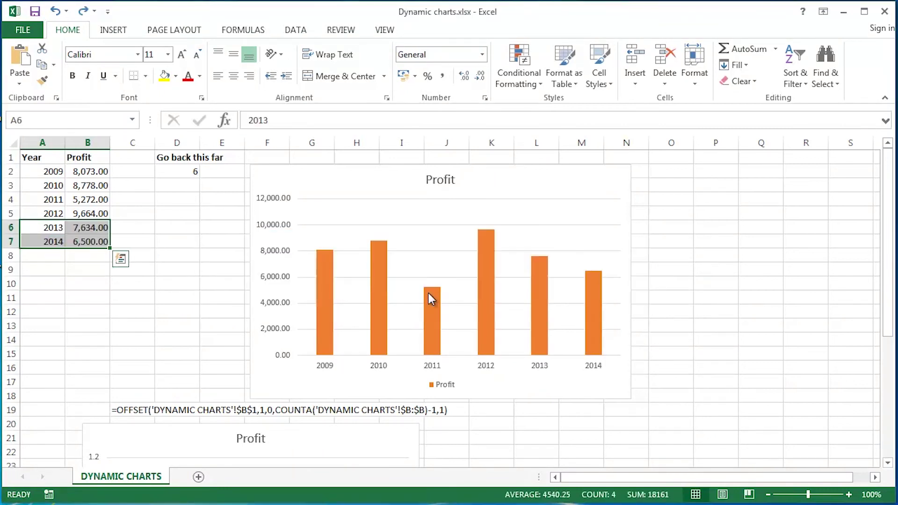
{"action": "key", "text": "ctrl+z"}
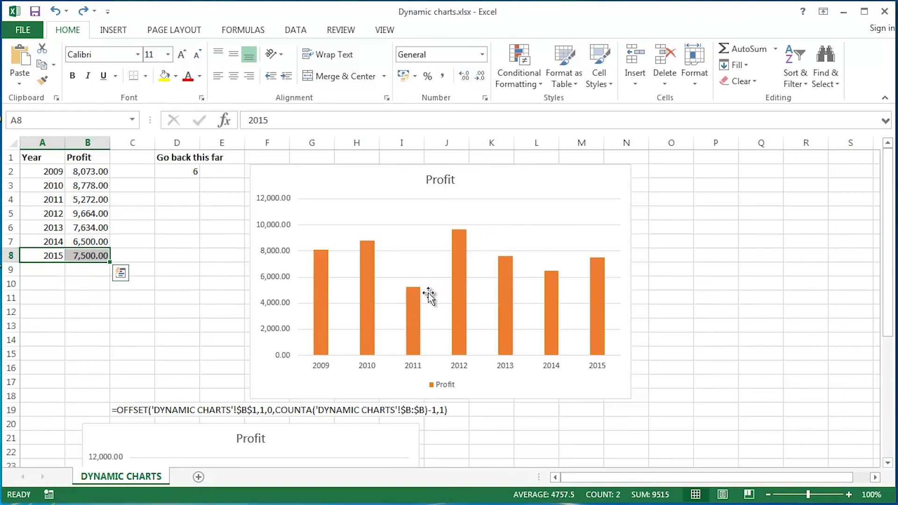
Move the smaller Profit chart back up over the larger chart, just below cell D2
{"action": "left_click", "coordinate": [363, 187]}
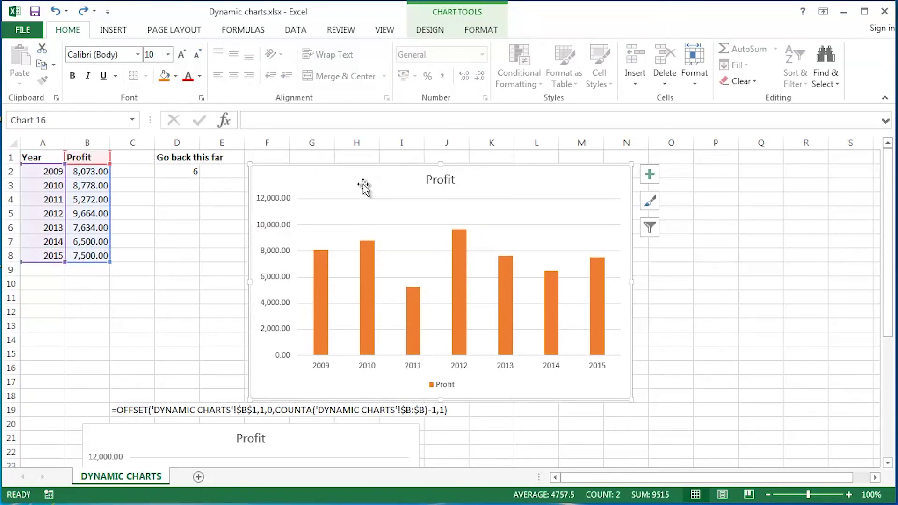
{"action": "left_click_drag", "start_coordinate": [884, 245], "coordinate": [818, 323]}
{"action": "left_click_drag", "start_coordinate": [396, 346], "coordinate": [517, 224]}
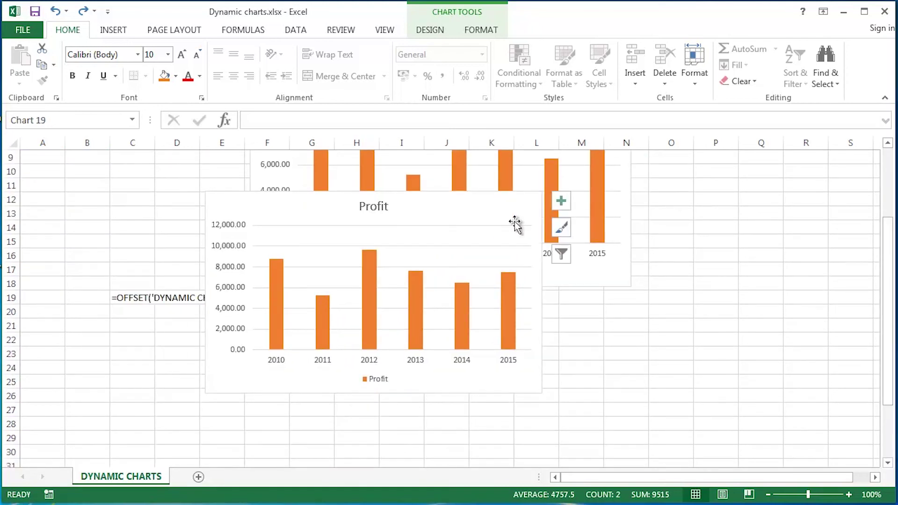
{"action": "scroll", "coordinate": [538, 232], "scroll_direction": "up", "scroll_amount": 2}
{"action": "left_click_drag", "start_coordinate": [501, 284], "coordinate": [474, 194]}
{"action": "left_click_drag", "start_coordinate": [887, 193], "coordinate": [882, 187]}
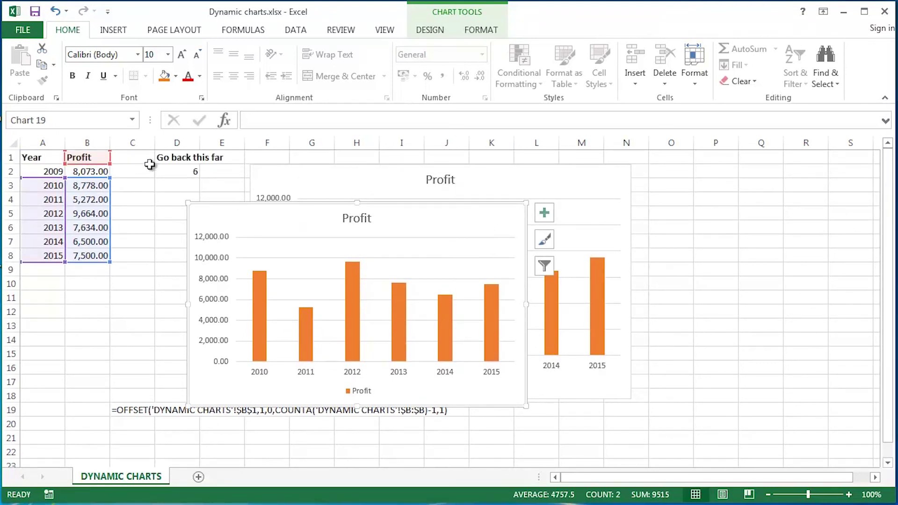
Set the year count in D2 to 5 and select the smaller chart to highlight its source ranges
{"action": "left_click", "coordinate": [180, 169]}
{"action": "type", "text": "5"}
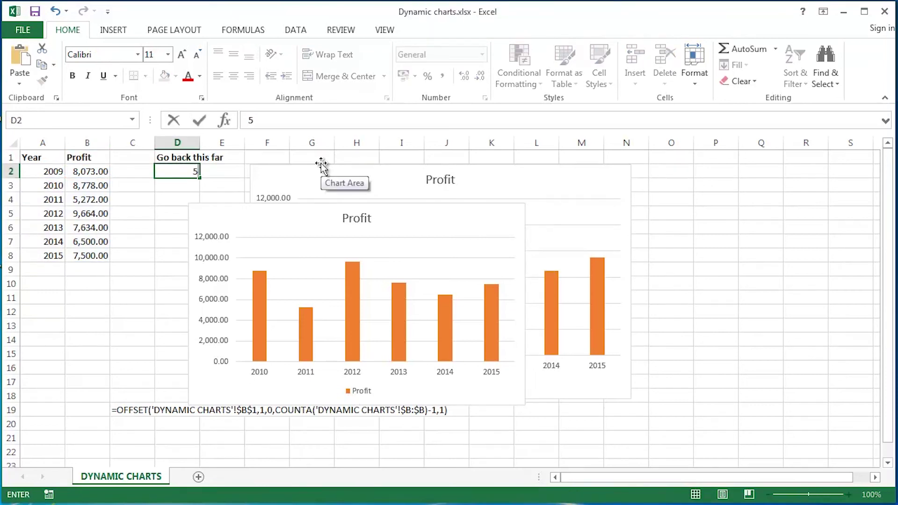
{"action": "key", "text": "Return"}
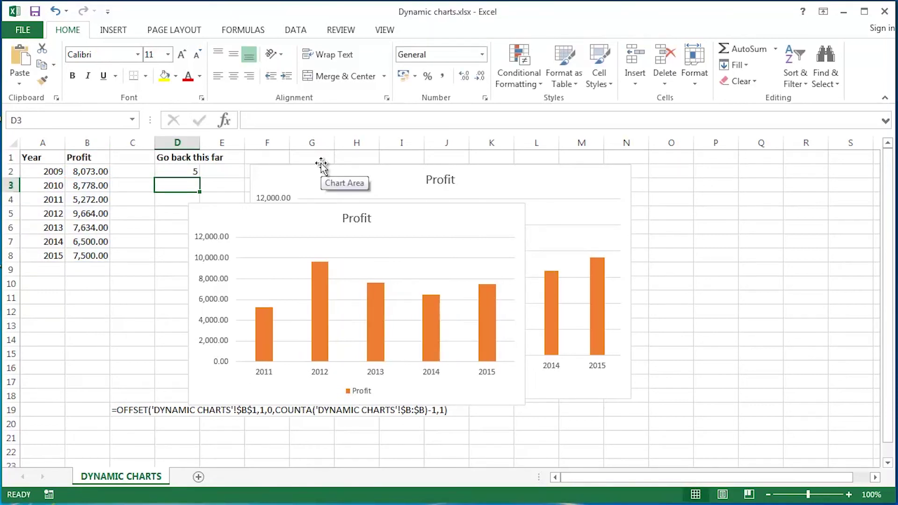
{"action": "left_click", "coordinate": [415, 221]}
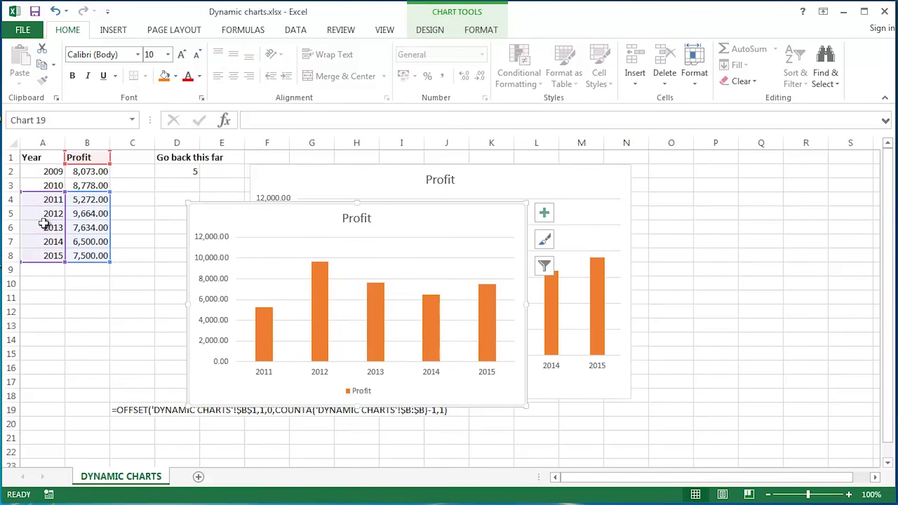
Set the year count in D2 to 3 and select the smaller chart to highlight its source ranges
{"action": "left_click", "coordinate": [194, 172]}
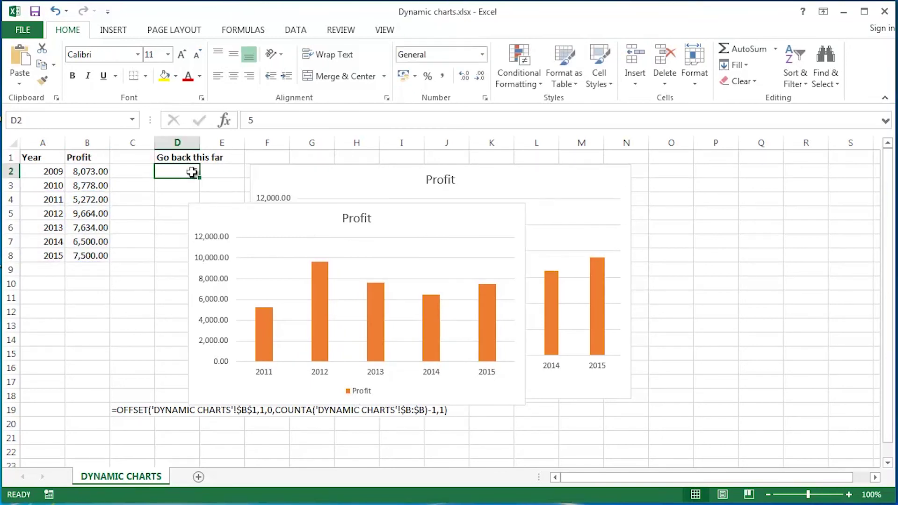
{"action": "type", "text": "3"}
{"action": "key", "text": "Return"}
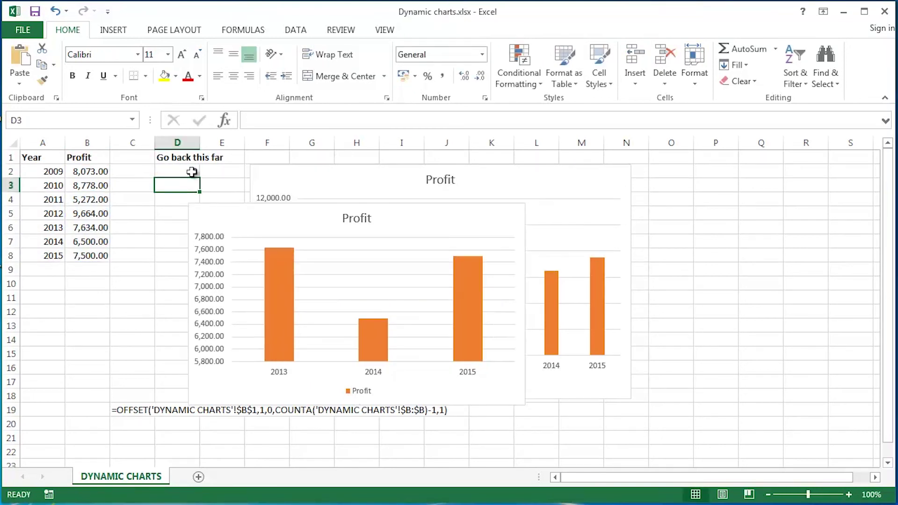
{"action": "left_click", "coordinate": [289, 219]}
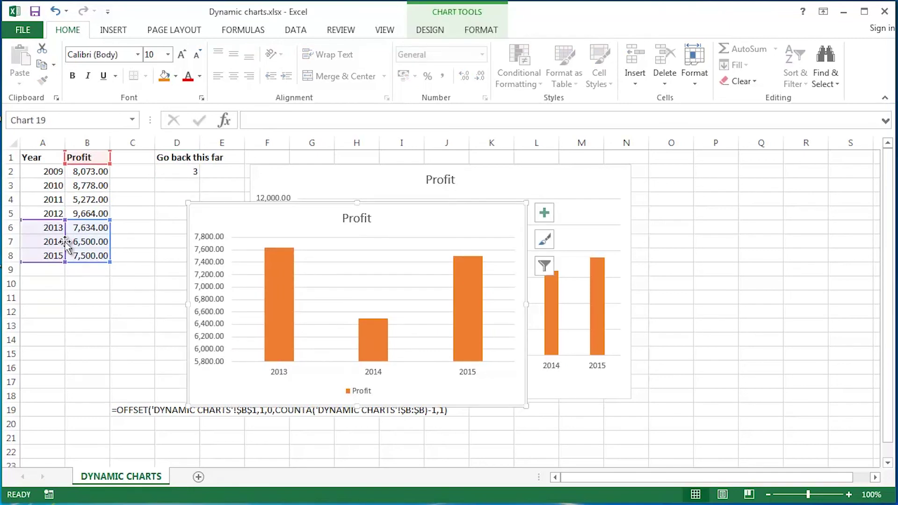
Move the D2-driven Profit chart over the all-years chart and enlarge it to cover the one behind
{"action": "left_click_drag", "start_coordinate": [494, 204], "coordinate": [561, 181]}
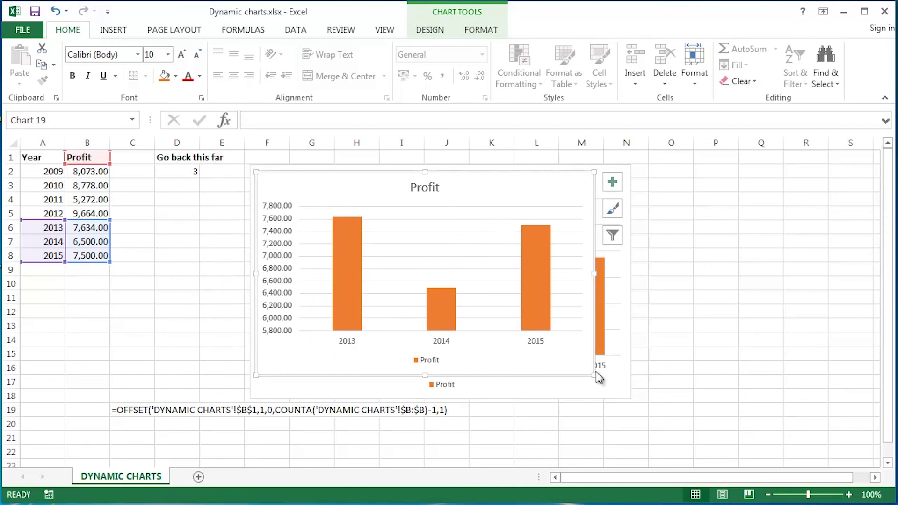
{"action": "left_click_drag", "start_coordinate": [593, 372], "coordinate": [658, 410]}
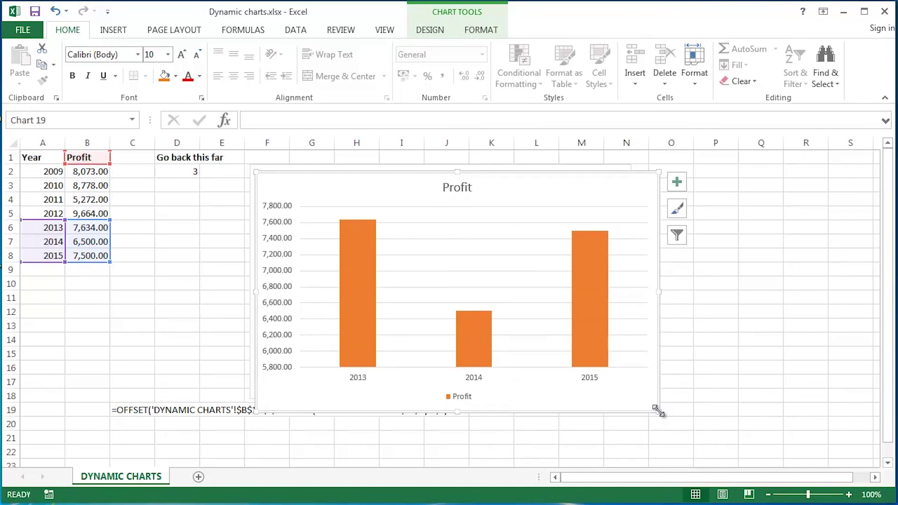
{"action": "left_click", "coordinate": [95, 281]}
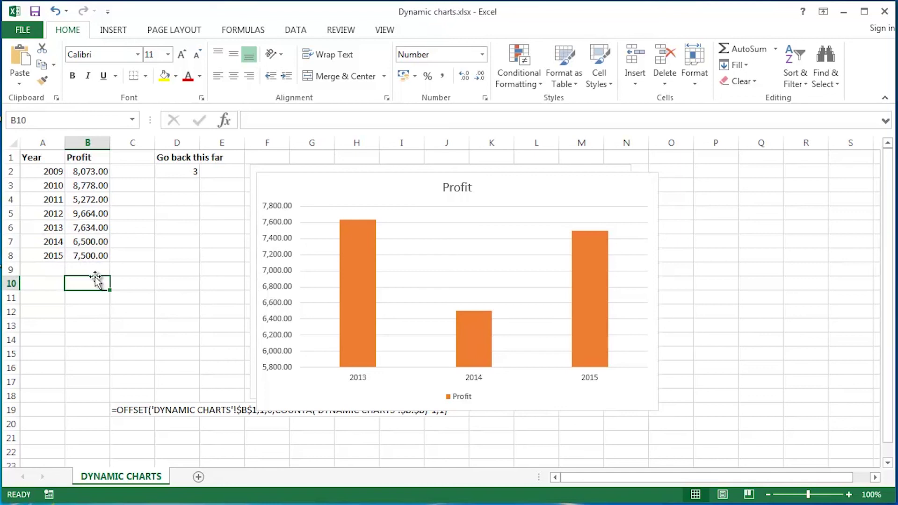
{"action": "left_click", "coordinate": [405, 195]}
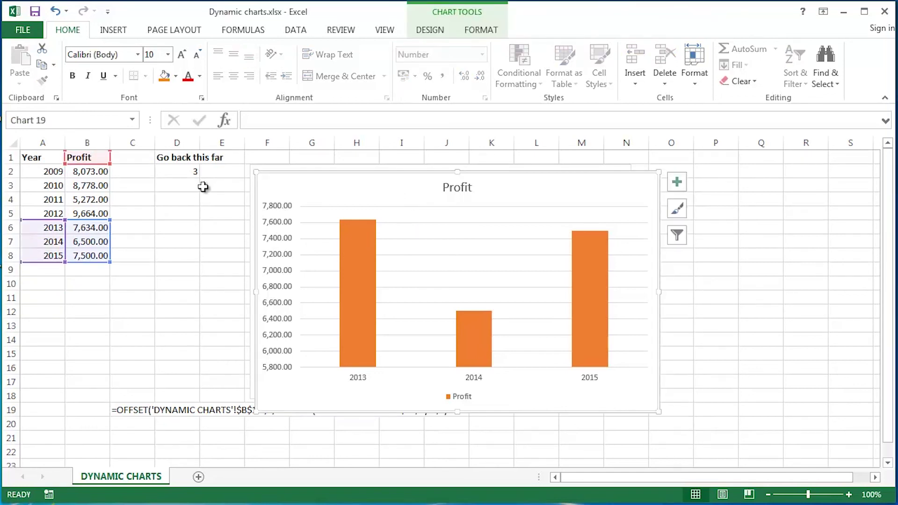
Open the Name Manager and examine the range that Year_2's reference marks on the sheet
{"action": "left_click", "coordinate": [48, 268]}
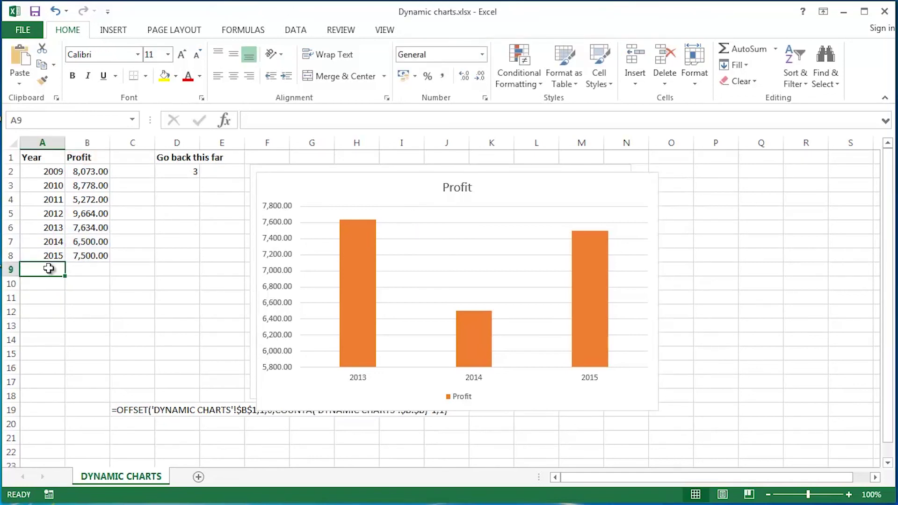
{"action": "key", "text": "ctrl+F3"}
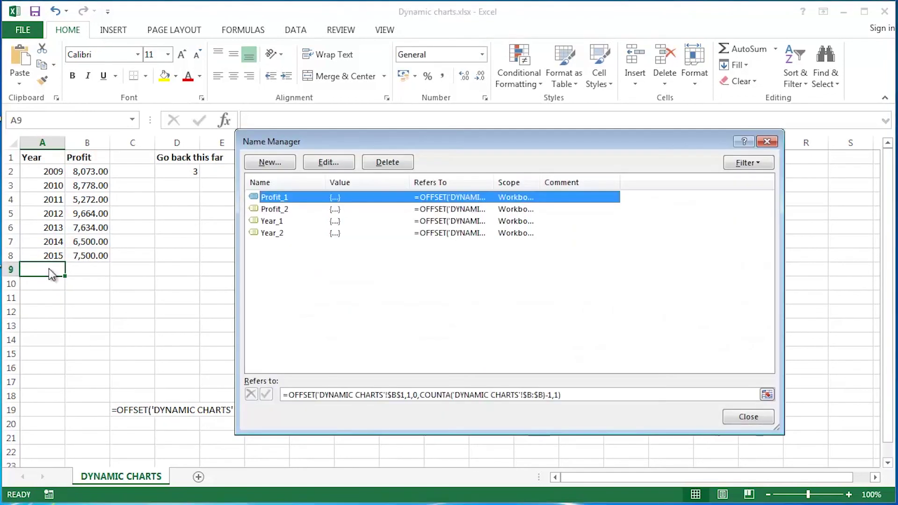
{"action": "left_click", "coordinate": [279, 234]}
{"action": "key", "text": "Tab"}
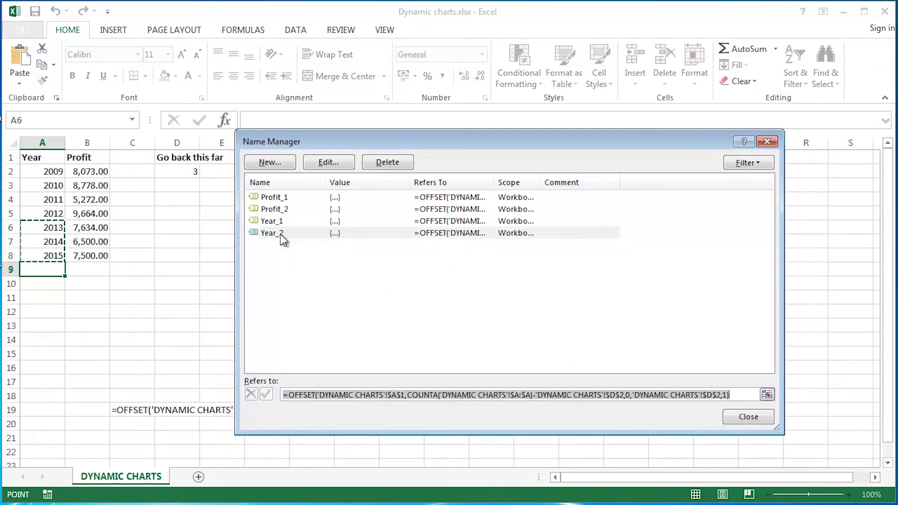
Store =OFFSET('DYNAMIC CHARTS'!$A$1,COUNTA('DYNAMIC CHARTS'!$A:$A)-'DYNAMIC CHARTS'!$D$2,0,'DYNAMIC CHARTS'!$D$2,1) as text in C20 and move the front Profit chart clear of row 19
{"action": "left_click", "coordinate": [744, 413]}
{"action": "left_click", "coordinate": [135, 425]}
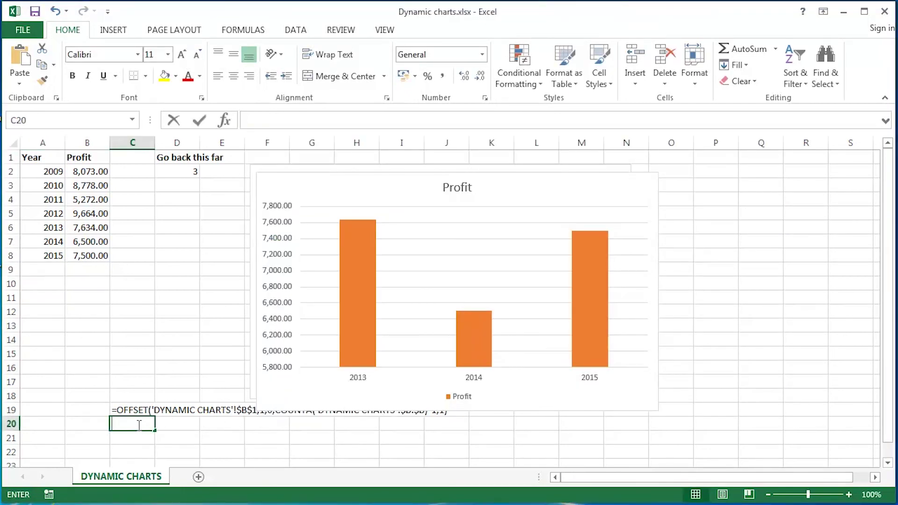
{"action": "type", "text": "'"}
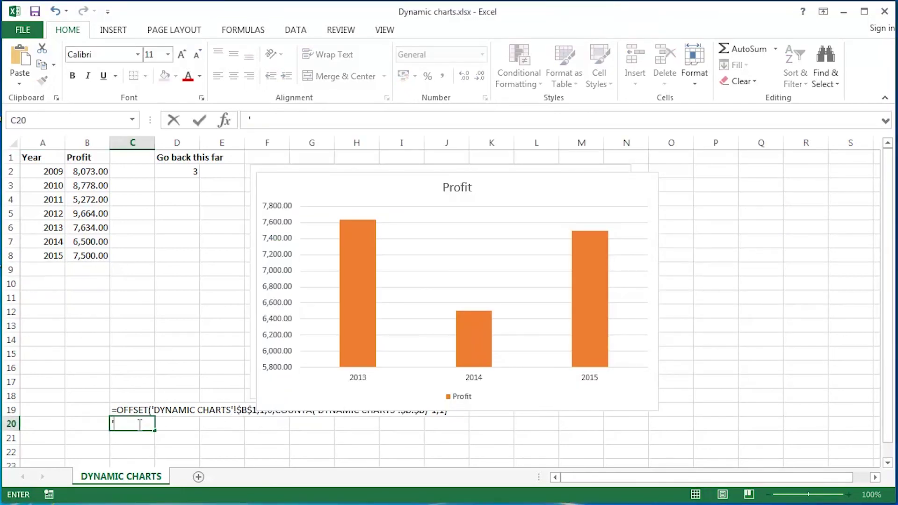
{"action": "type", "text": "=OFFSET('DYNAMIC CHARTS'!$A$1,COUNTA('DYNAMIC CHARTS'!$A:$A)-'DYNAMIC CHARTS'!$D$2,0,'DYNAMIC CHARTS'!$D$2,1)"}
{"action": "key", "text": "Return"}
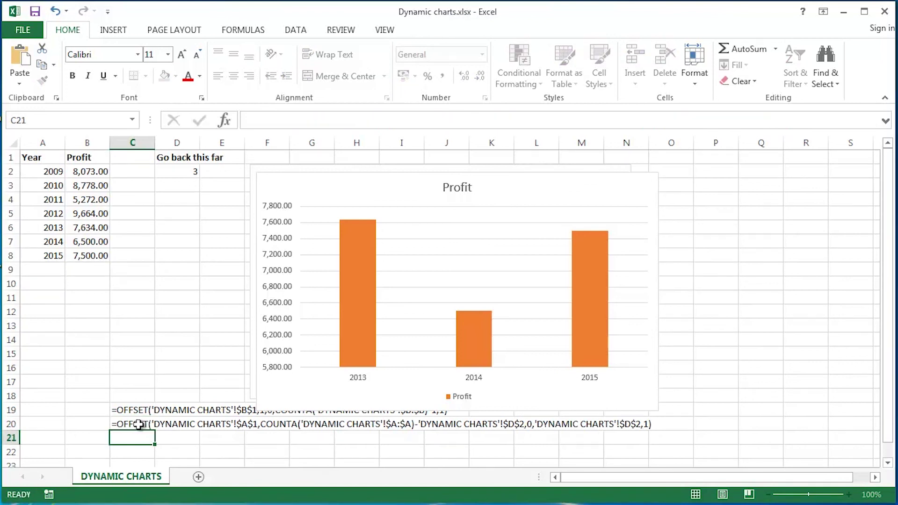
{"action": "left_click_drag", "start_coordinate": [584, 186], "coordinate": [610, 179]}
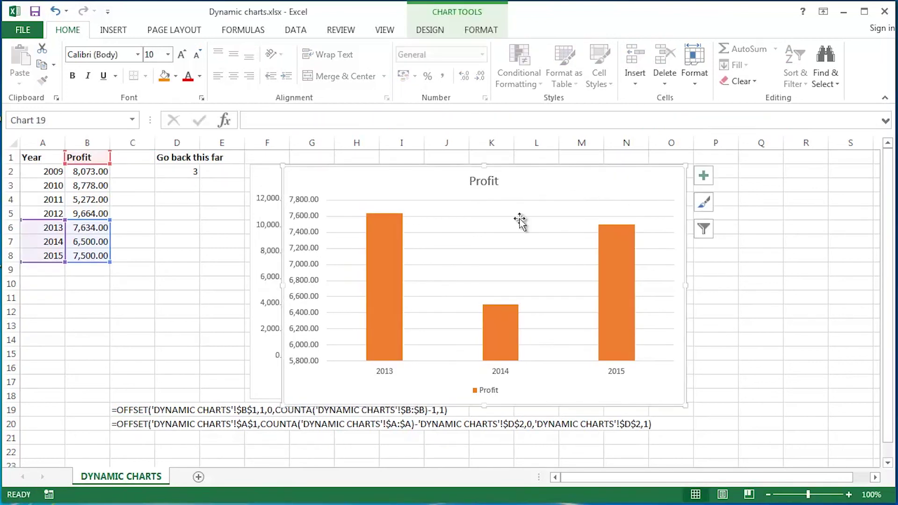
Examine the two OFFSET formulas stored as text in C19 and C20 at an enlarged size, showing both in full
{"action": "scroll", "coordinate": [455, 230], "scroll_direction": "up", "scroll_amount": 5, "text": "ctrl"}
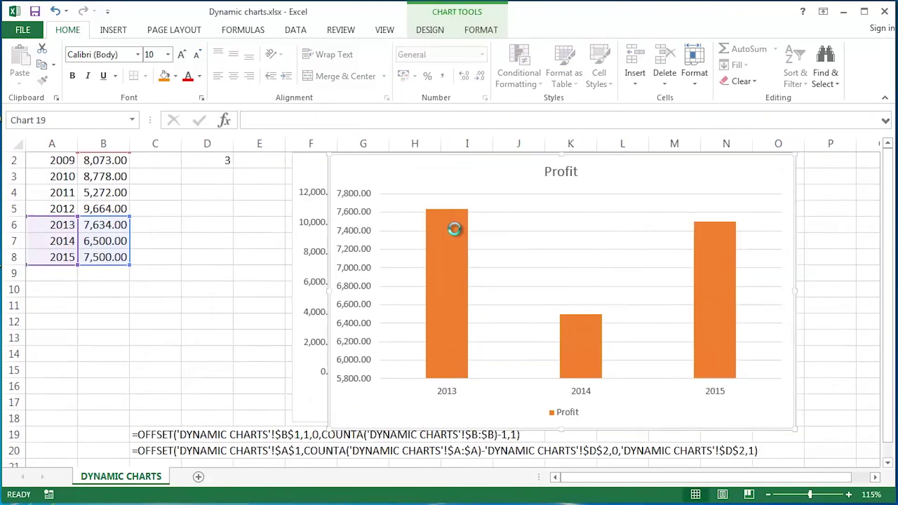
{"action": "scroll", "coordinate": [455, 230], "scroll_direction": "down", "scroll_amount": 5}
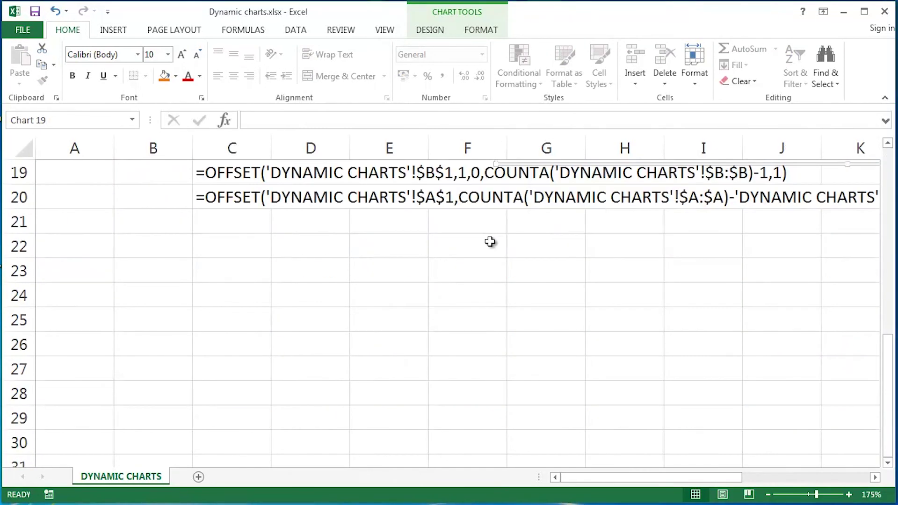
{"action": "scroll", "coordinate": [491, 242], "scroll_direction": "up", "scroll_amount": 1}
{"action": "left_click", "coordinate": [874, 477]}
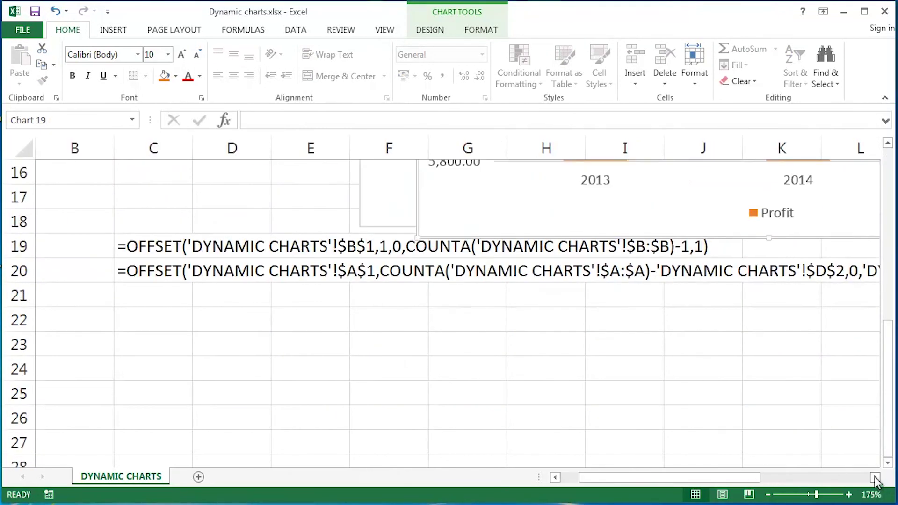
{"action": "left_click", "coordinate": [874, 478]}
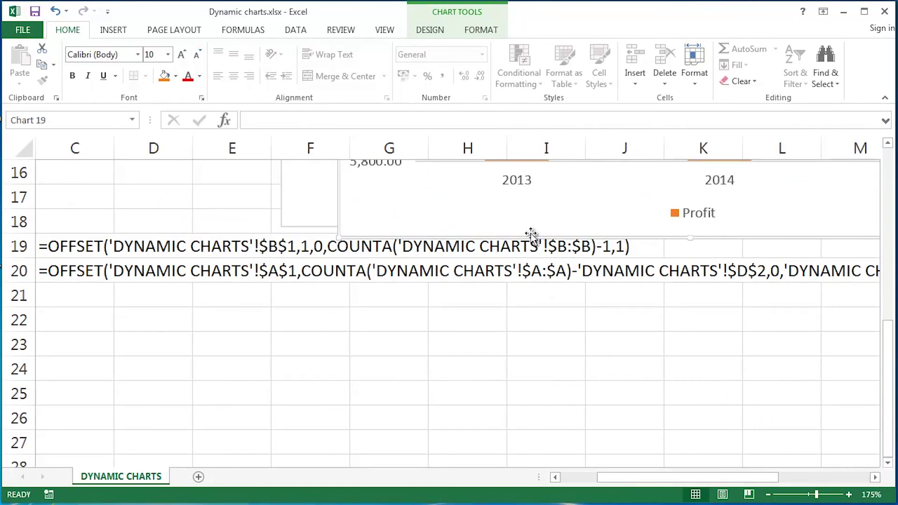
{"action": "scroll", "coordinate": [528, 234], "scroll_direction": "down", "scroll_amount": 1, "text": "ctrl"}
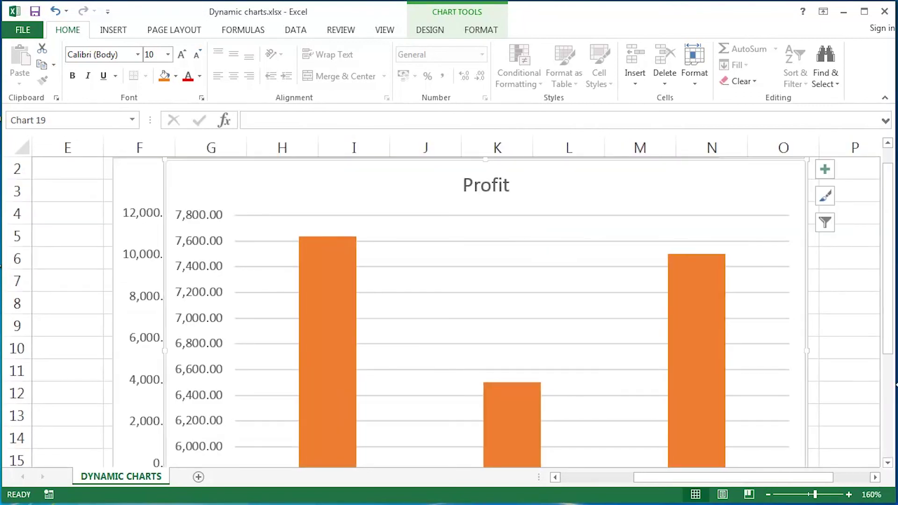
{"action": "left_click_drag", "start_coordinate": [887, 337], "coordinate": [891, 442]}
{"action": "left_click", "coordinate": [555, 477]}
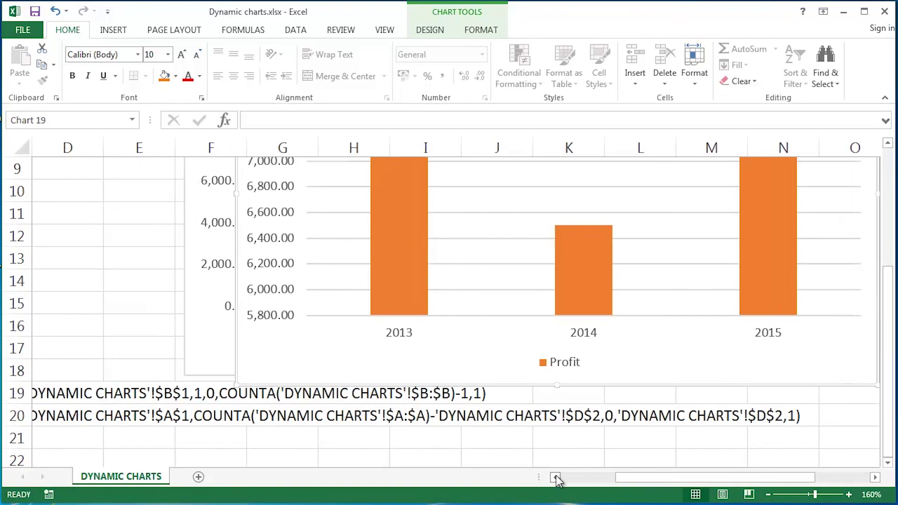
{"action": "left_click", "coordinate": [556, 477]}
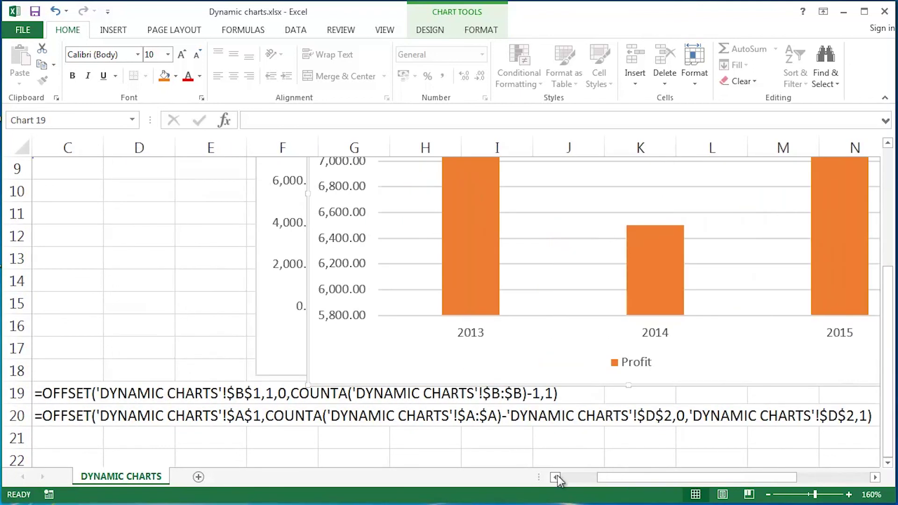
Select the OFFSET formula text in C20 and check its D2 reference against the year count cell
{"action": "left_click", "coordinate": [102, 415]}
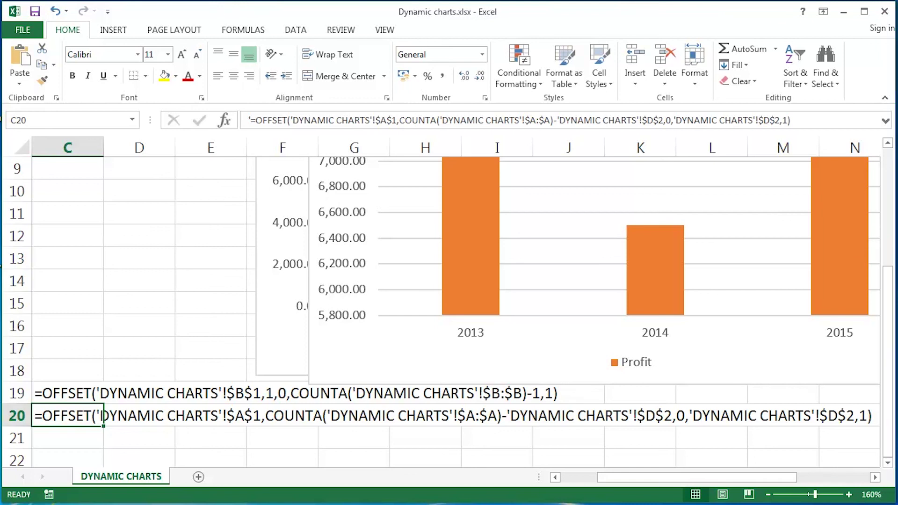
{"action": "left_click_drag", "start_coordinate": [889, 308], "coordinate": [888, 166]}
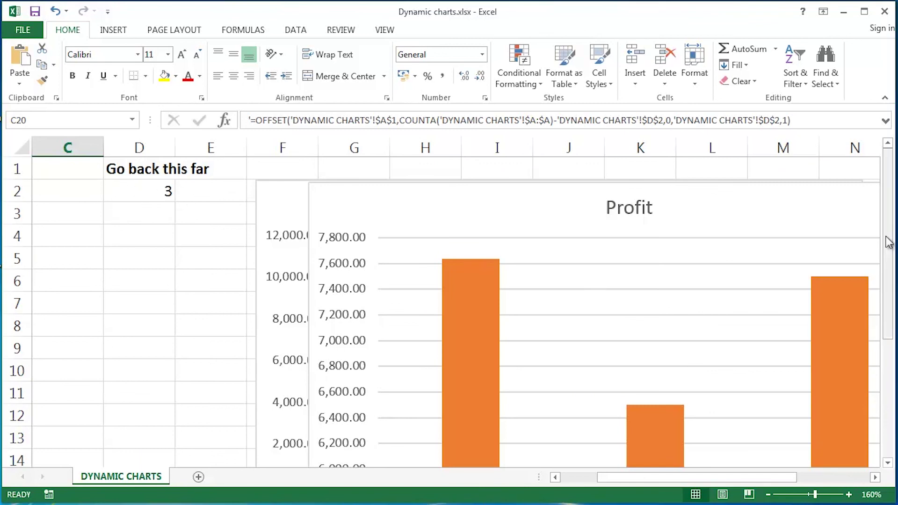
{"action": "left_click_drag", "start_coordinate": [891, 194], "coordinate": [890, 365]}
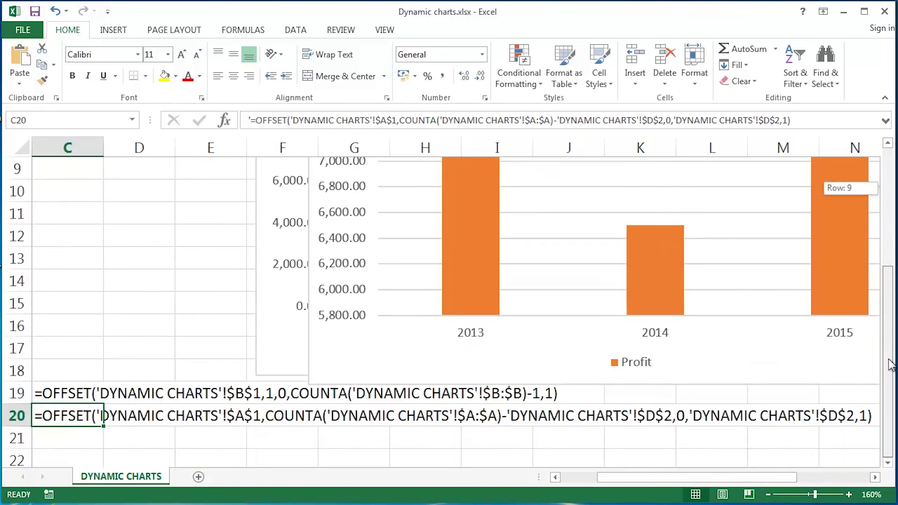